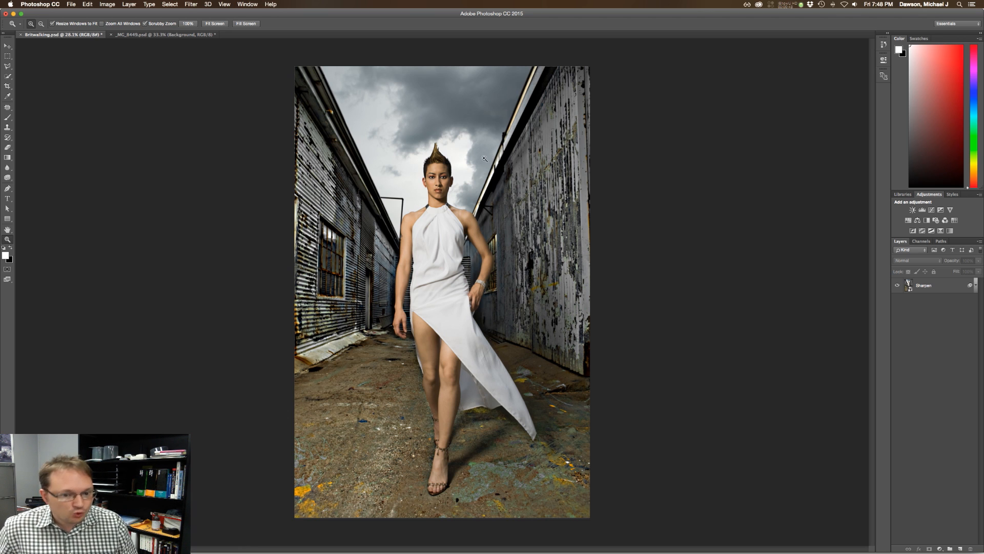
Inspect the woman's face and hair in the street portrait at 100% zoom.
{"action": "left_click_drag", "start_coordinate": [479, 151], "coordinate": [539, 188]}
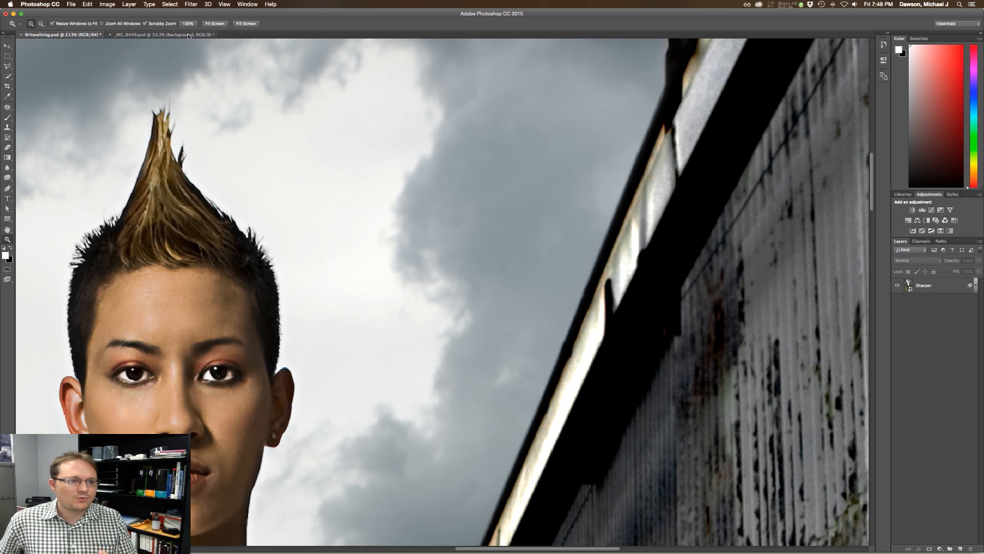
{"action": "key", "text": "super+1"}
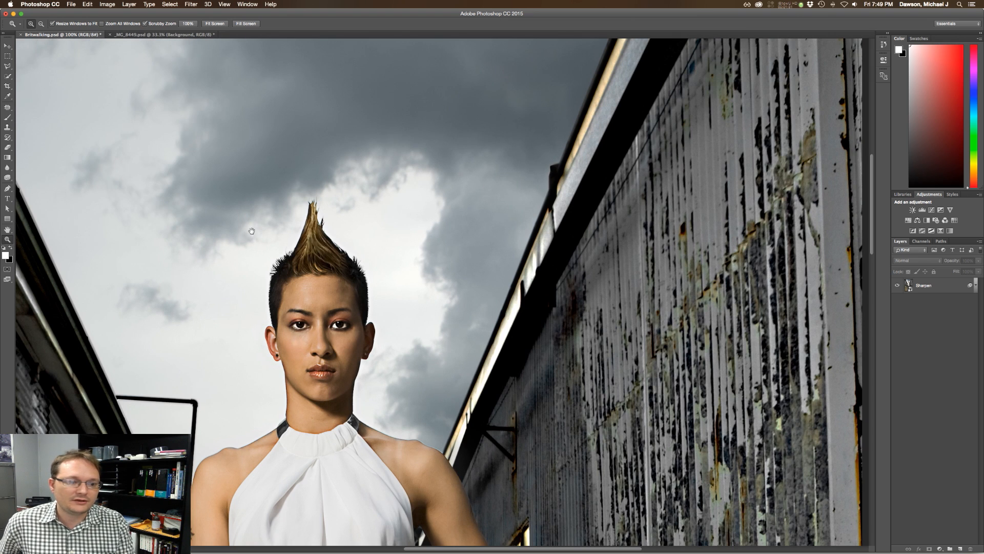
{"action": "left_click_drag", "start_coordinate": [260, 233], "coordinate": [393, 229]}
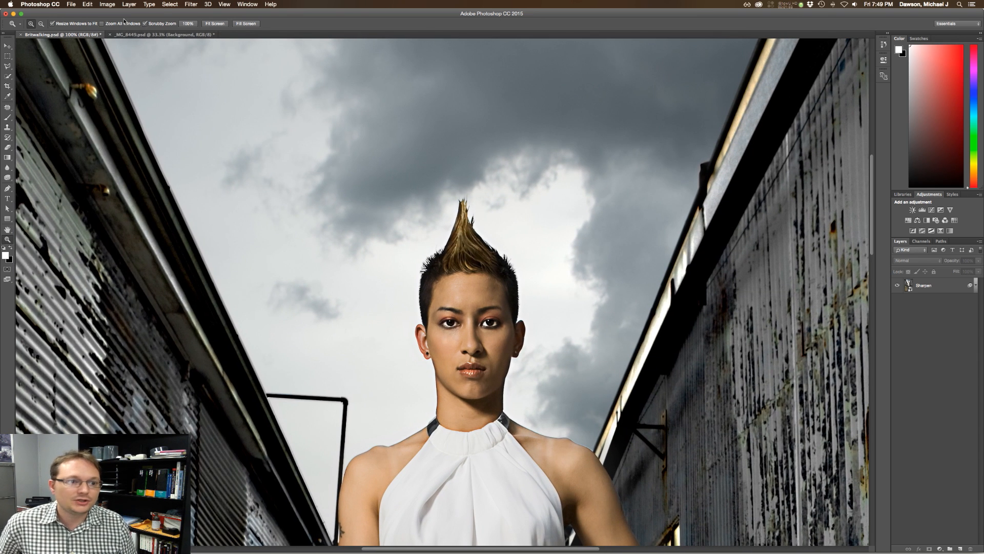
Start a new document and name it "Sharpen Practice".
{"action": "left_click", "coordinate": [73, 5]}
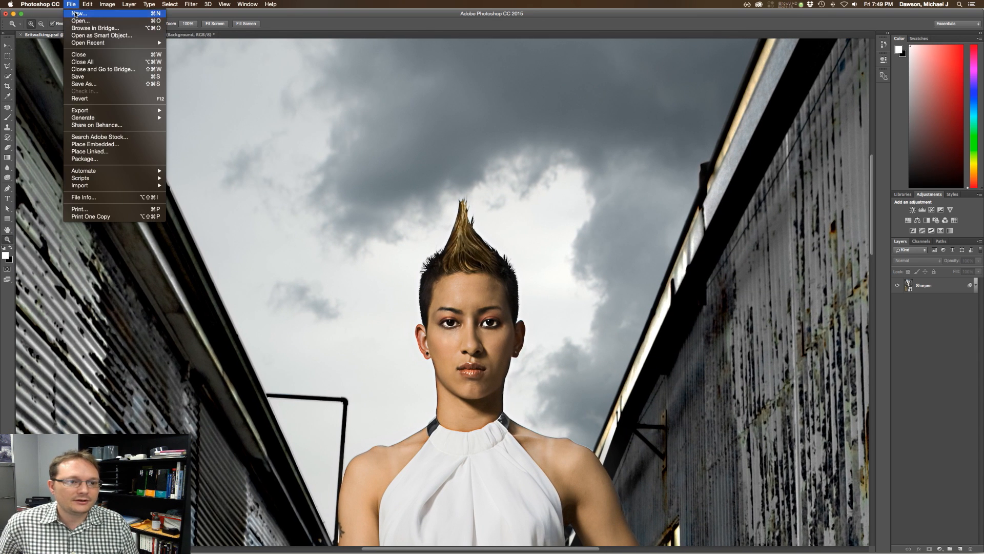
{"action": "left_click", "coordinate": [76, 14]}
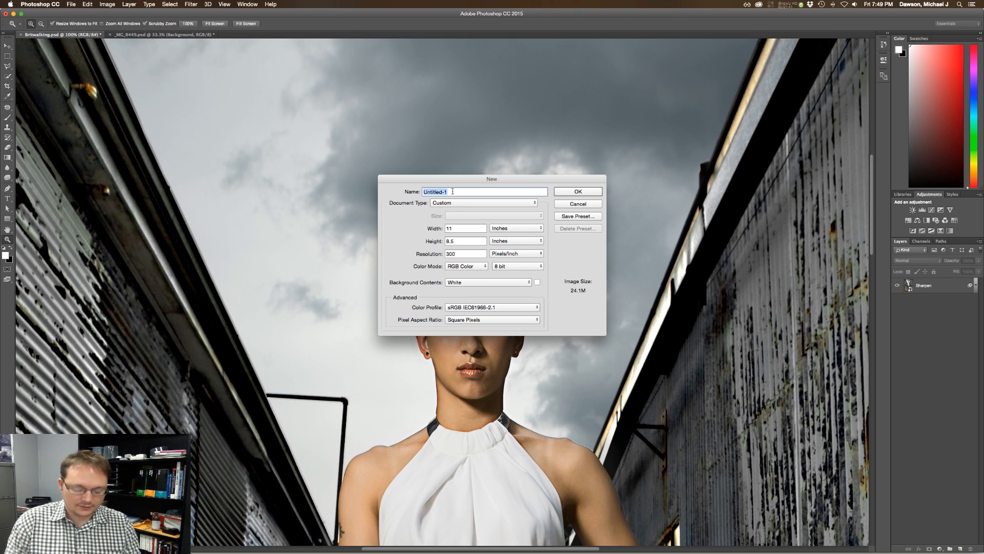
{"action": "type", "text": "Sharpen"}
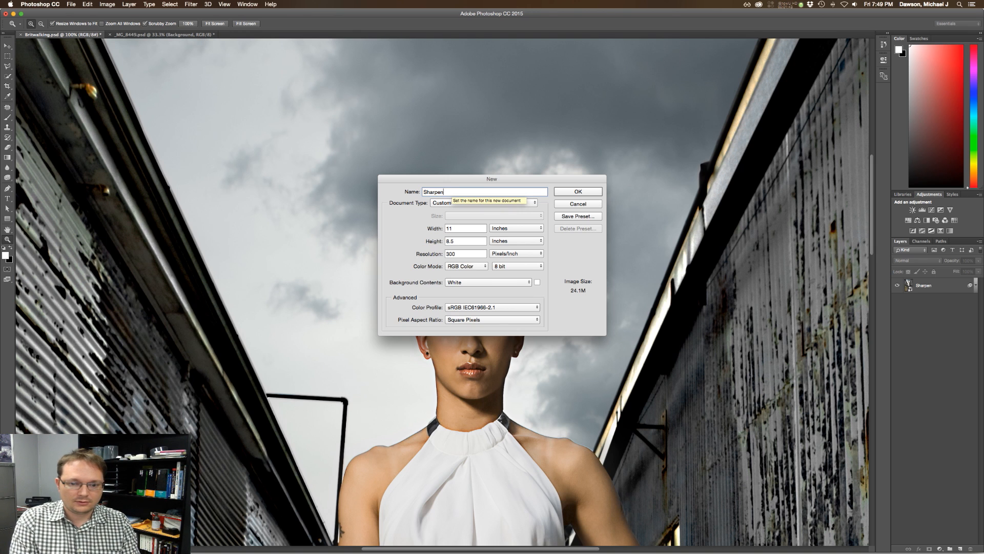
{"action": "type", "text": " Practice"}
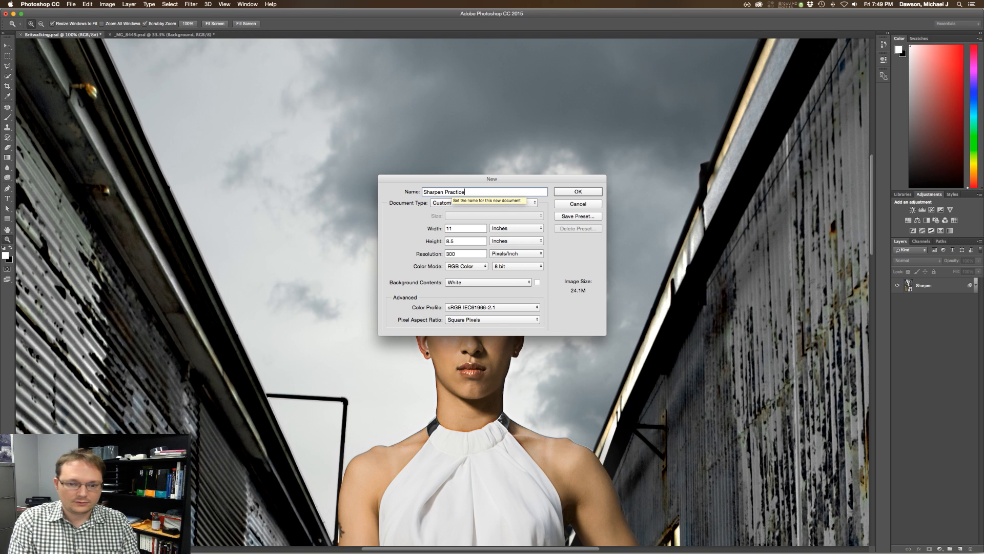
Set the new document's width and height to 10 inches, keep 300 pixels/inch, and create it.
{"action": "double_click", "coordinate": [459, 230]}
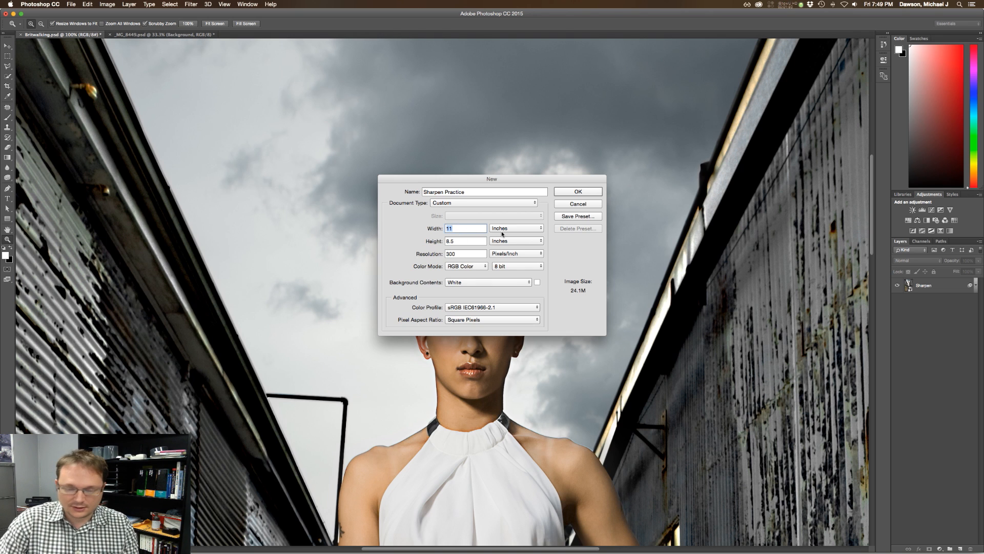
{"action": "type", "text": "10"}
{"action": "key", "text": "Tab"}
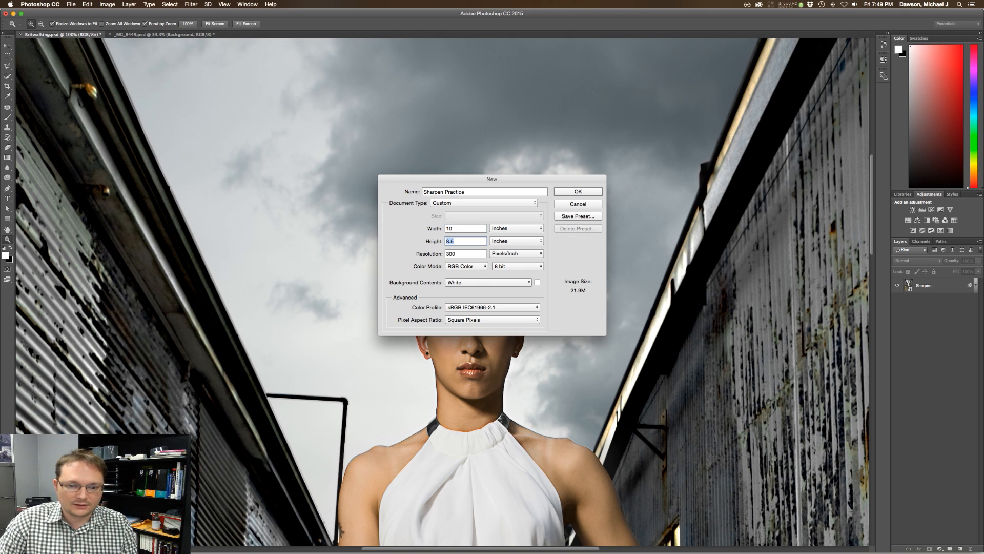
{"action": "type", "text": "10"}
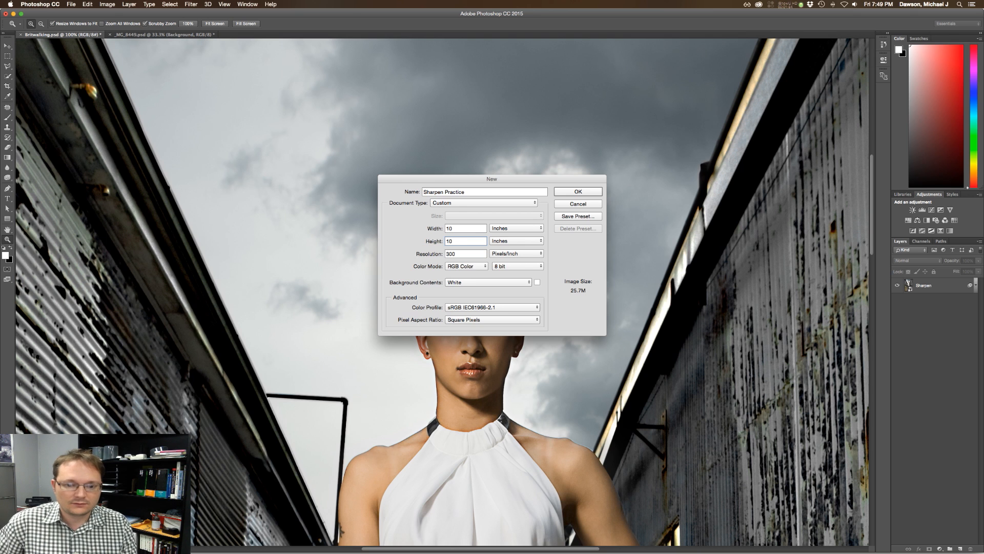
{"action": "key", "text": "Tab"}
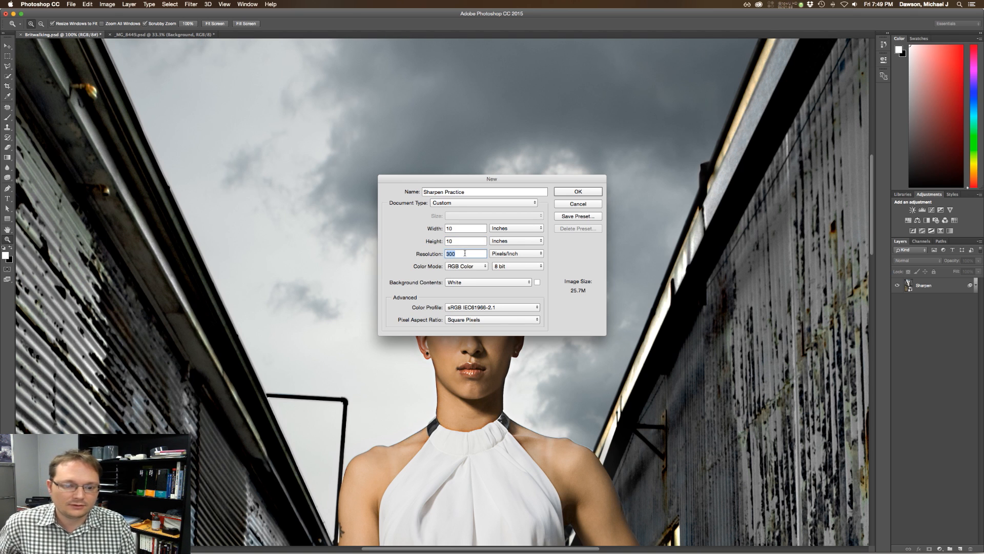
{"action": "double_click", "coordinate": [469, 230]}
{"action": "double_click", "coordinate": [468, 240]}
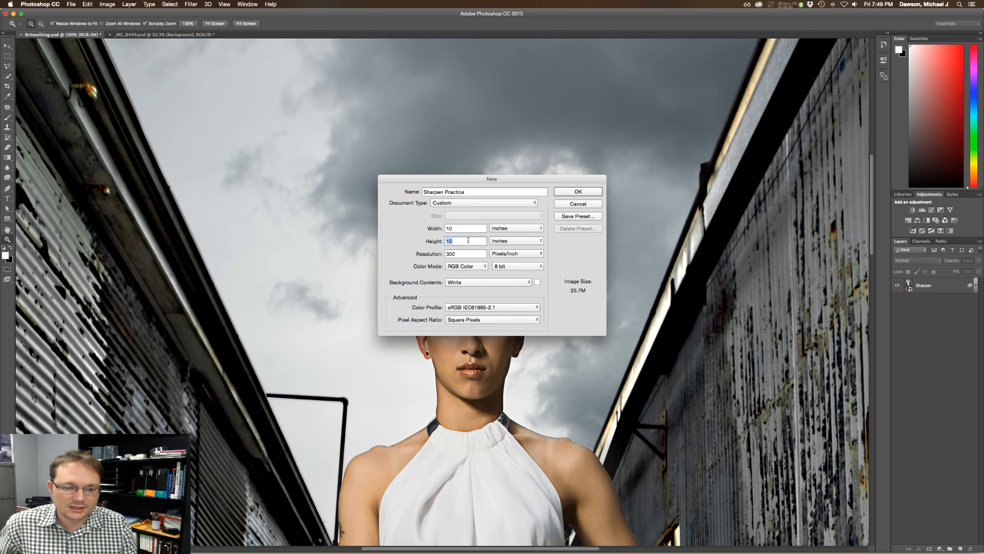
{"action": "double_click", "coordinate": [465, 252]}
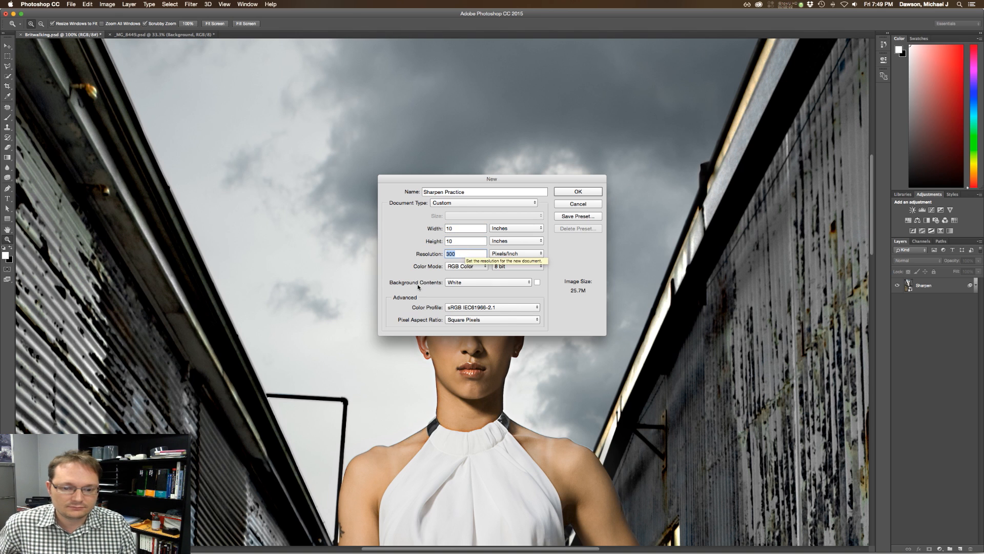
{"action": "left_click", "coordinate": [569, 193]}
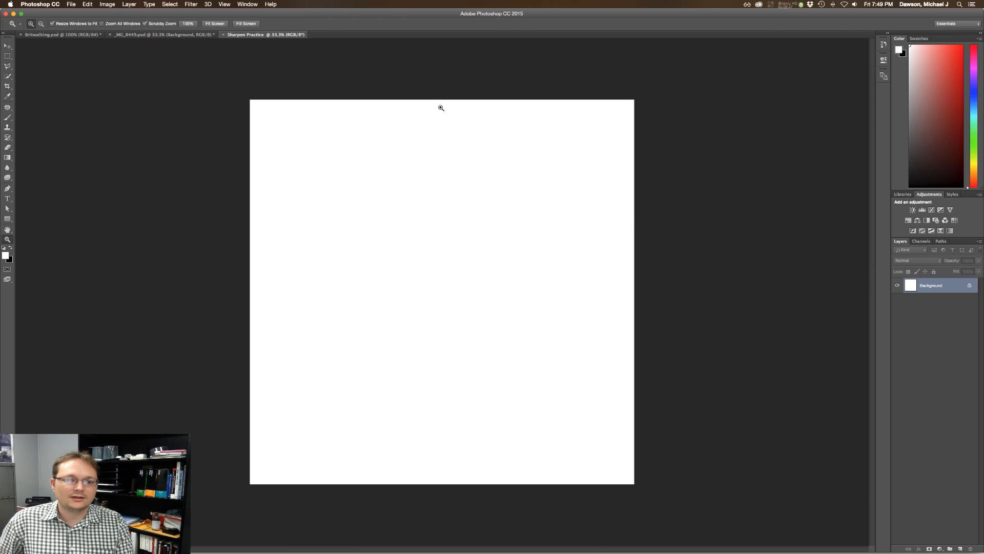
Choose the Rectangular Marquee tool with the Fixed Size style.
{"action": "left_click", "coordinate": [7, 58]}
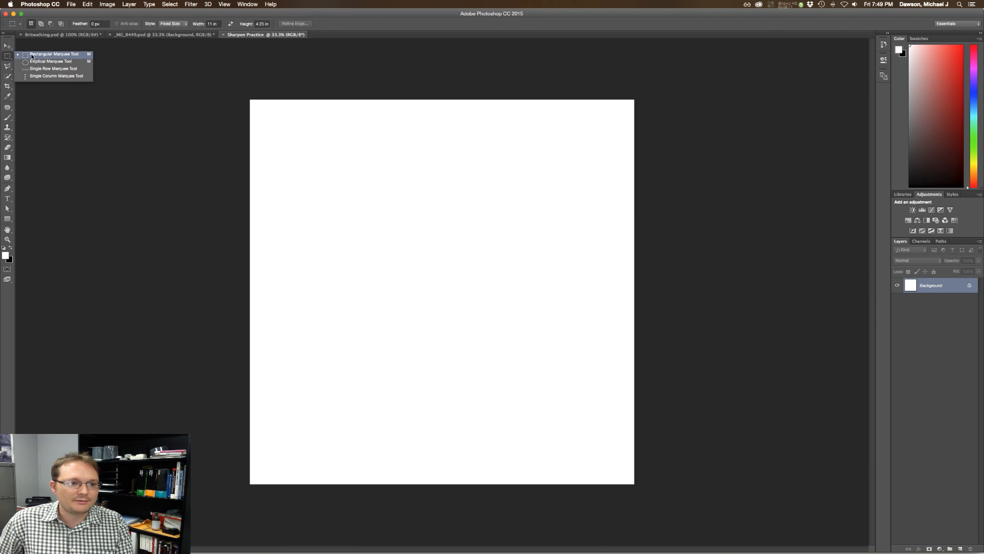
{"action": "left_click", "coordinate": [32, 54]}
{"action": "left_click", "coordinate": [172, 24]}
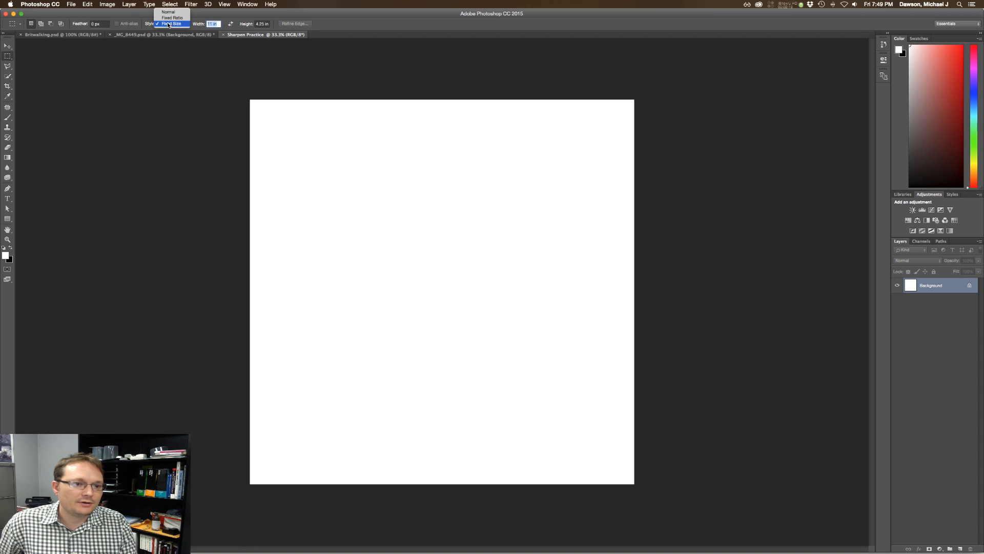
{"action": "left_click", "coordinate": [167, 11]}
{"action": "left_click", "coordinate": [158, 23]}
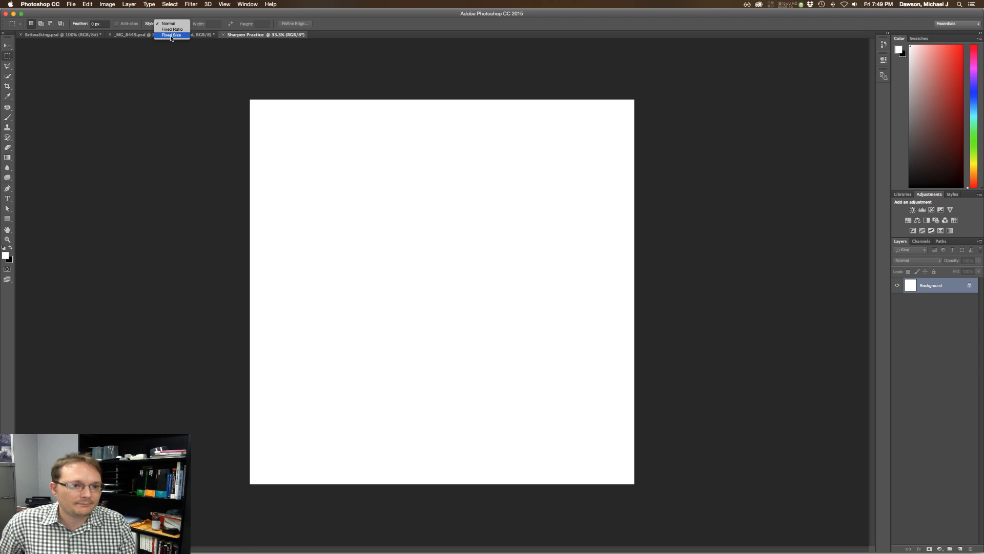
{"action": "left_click", "coordinate": [171, 35]}
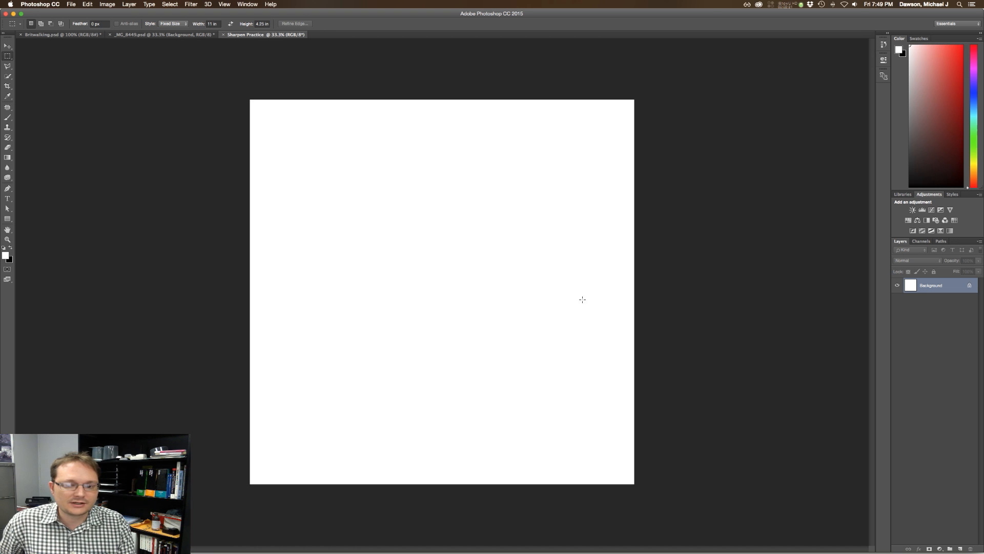
Set the fixed marquee size to 10 in wide by 5 in high and place the selection exactly over the canvas's upper half.
{"action": "left_click", "coordinate": [212, 24]}
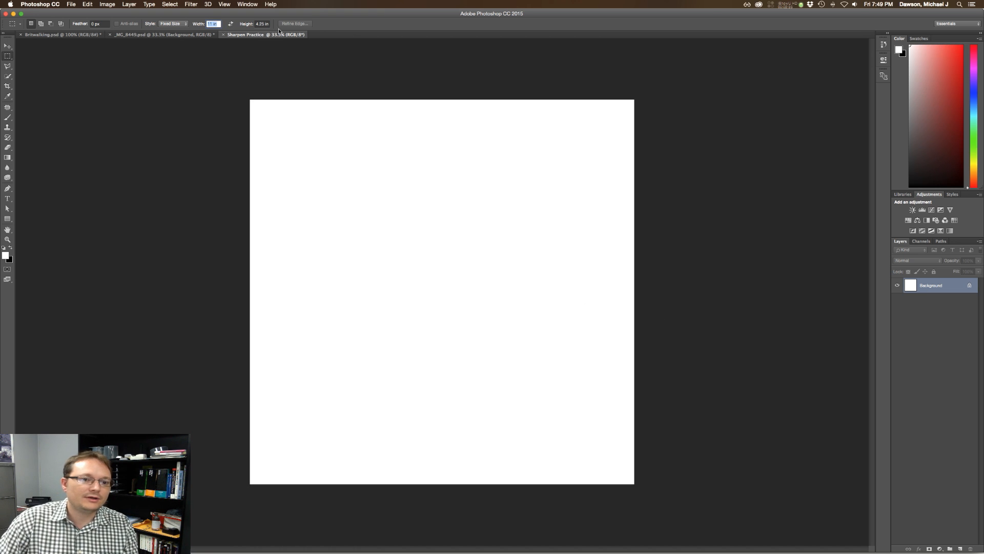
{"action": "type", "text": "10"}
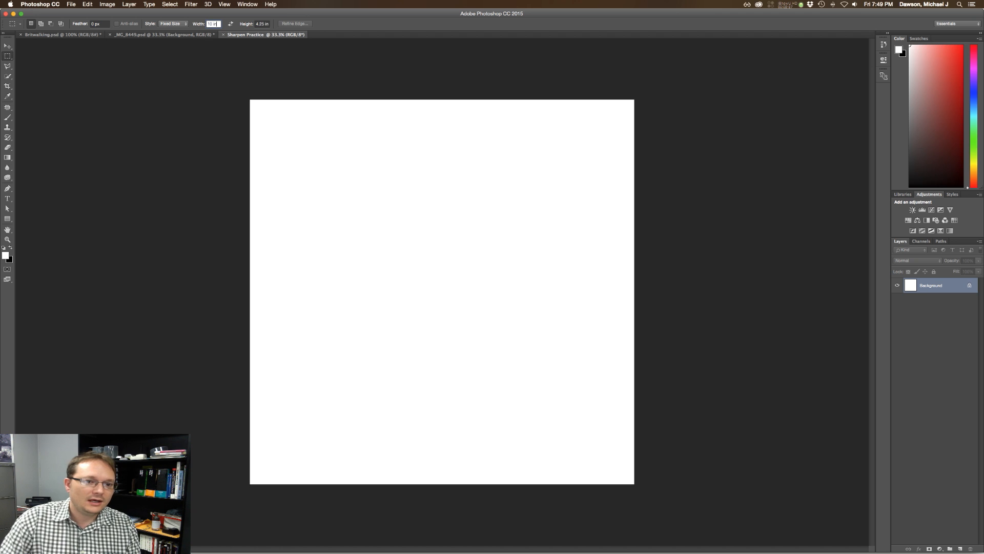
{"action": "type", "text": " in"}
{"action": "key", "text": "Tab"}
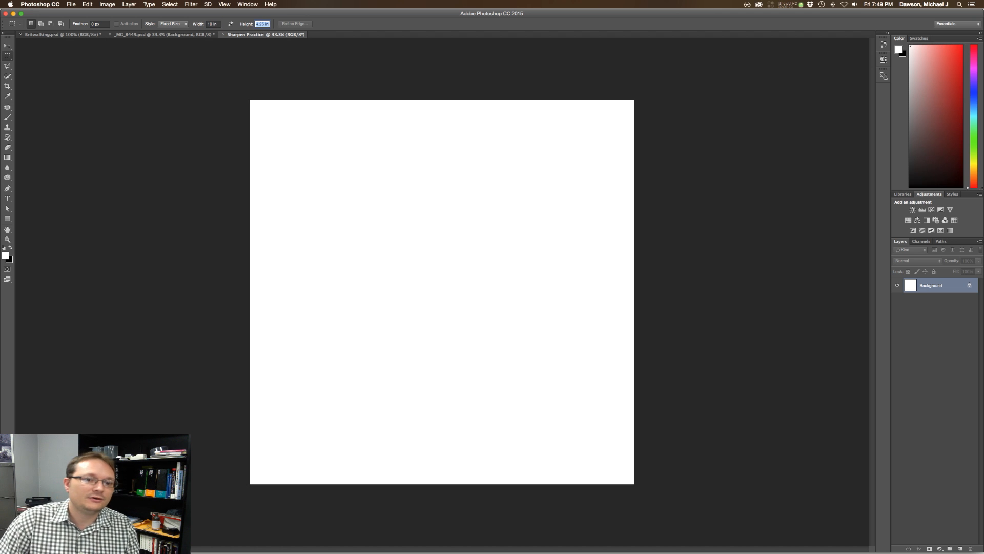
{"action": "type", "text": "8"}
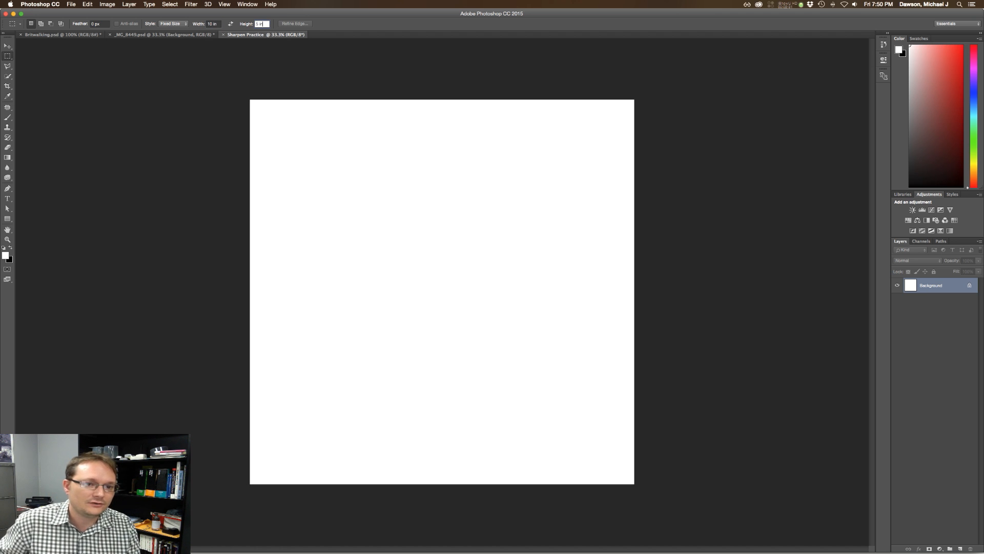
{"action": "type", "text": " in"}
{"action": "key", "text": "Tab"}
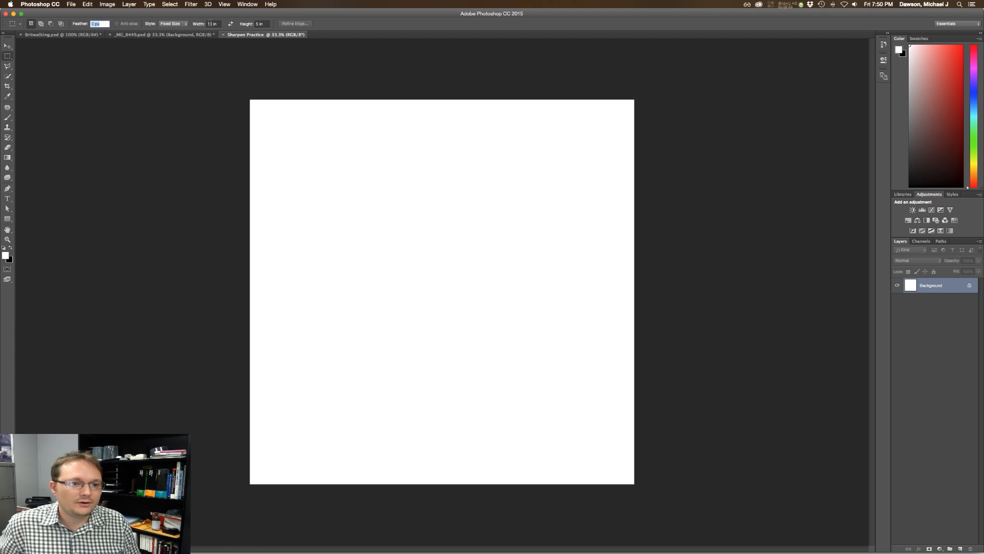
{"action": "key", "text": "Tab"}
{"action": "key", "text": "Tab"}
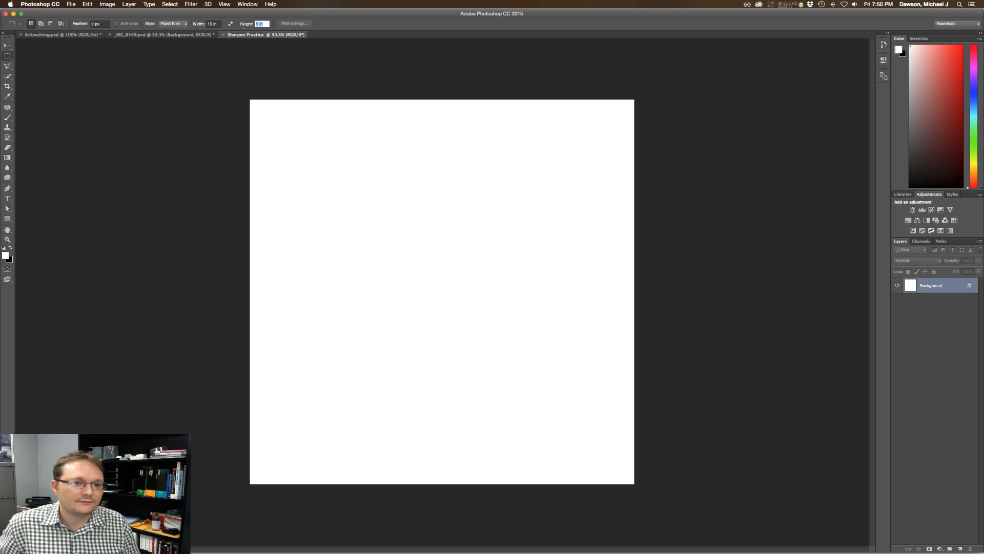
{"action": "left_click", "coordinate": [262, 122]}
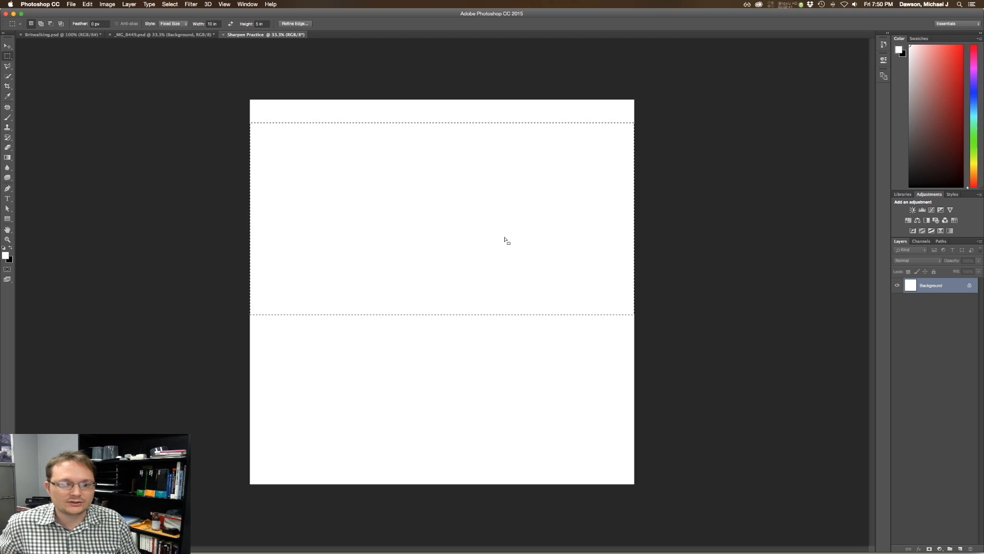
{"action": "left_click_drag", "start_coordinate": [436, 235], "coordinate": [442, 212]}
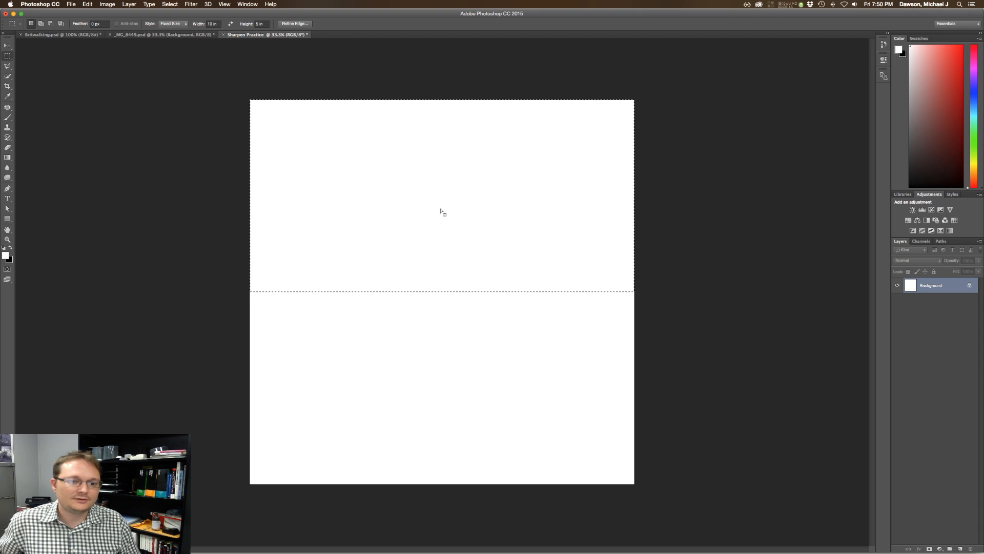
Fill the selected upper half with a horizontal white-to-black linear gradient spanning from the canvas's left edge to its right edge.
{"action": "left_click", "coordinate": [7, 158]}
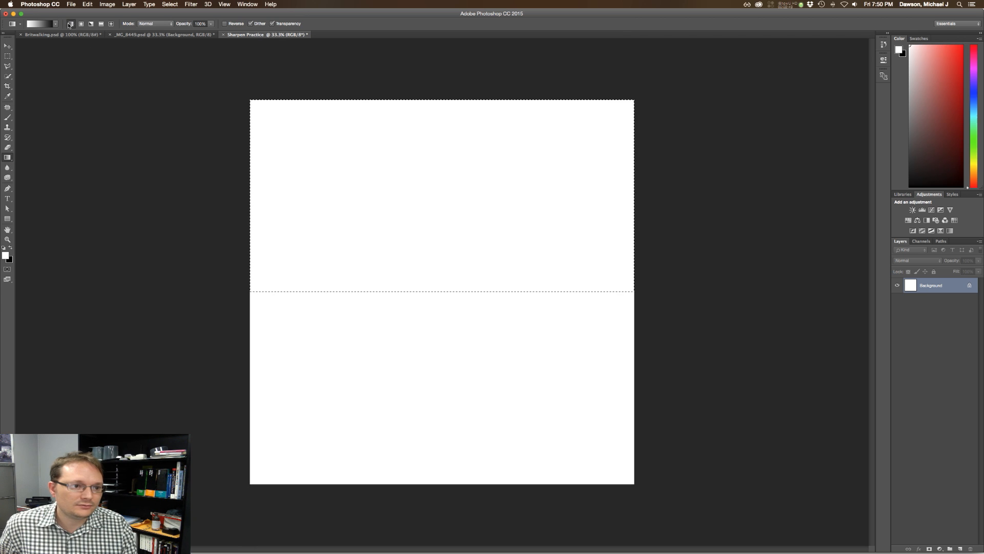
{"action": "left_click", "coordinate": [55, 24]}
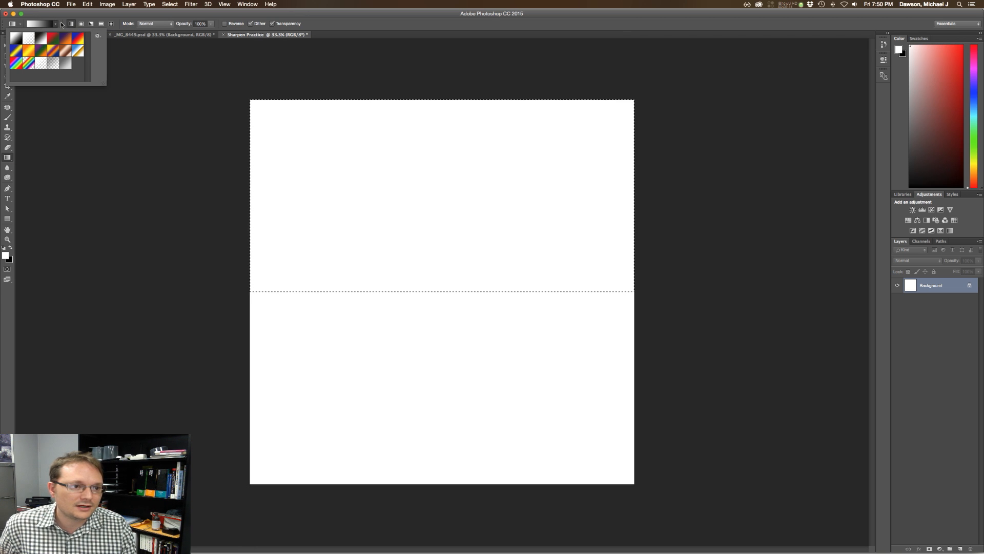
{"action": "left_click", "coordinate": [56, 25]}
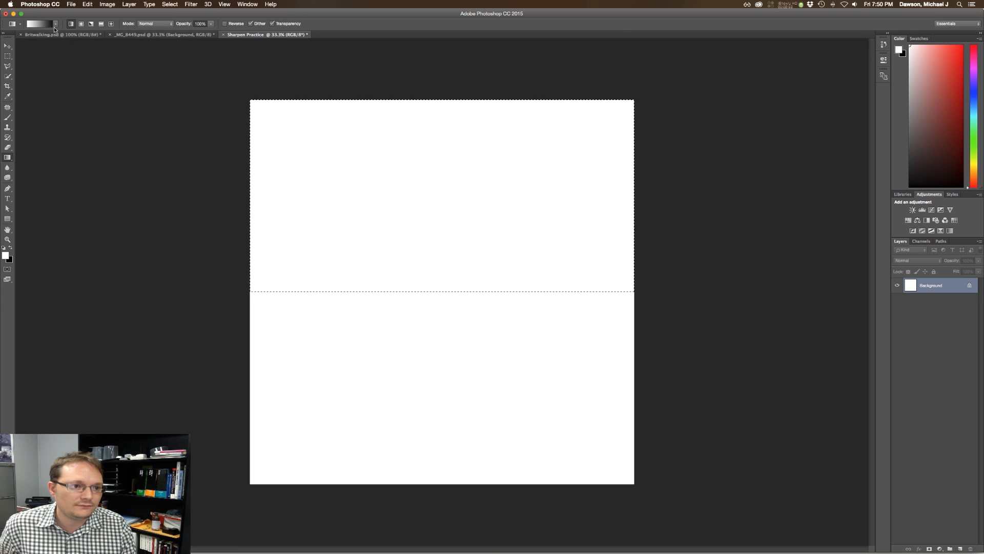
{"action": "left_click", "coordinate": [56, 25]}
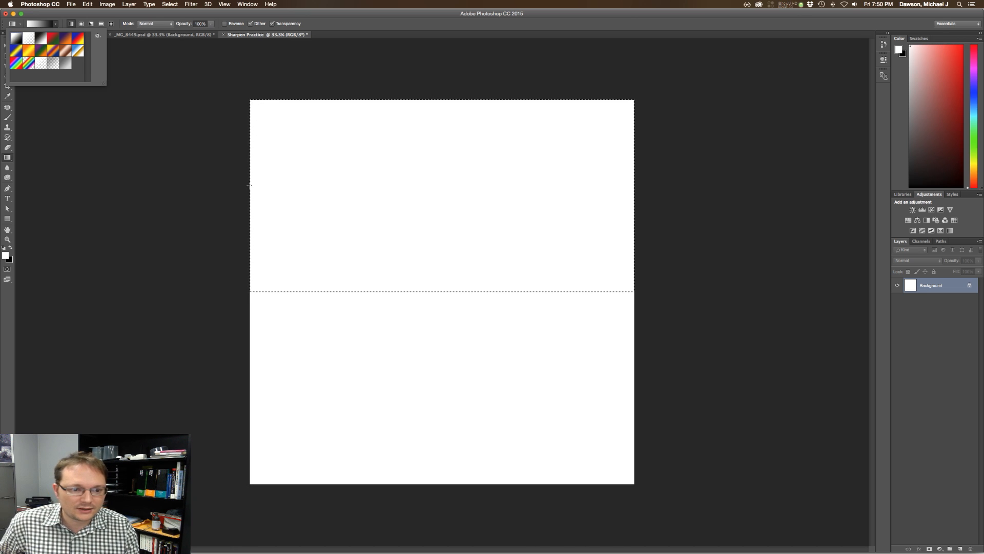
{"action": "left_click_drag", "start_coordinate": [250, 185], "coordinate": [325, 177]}
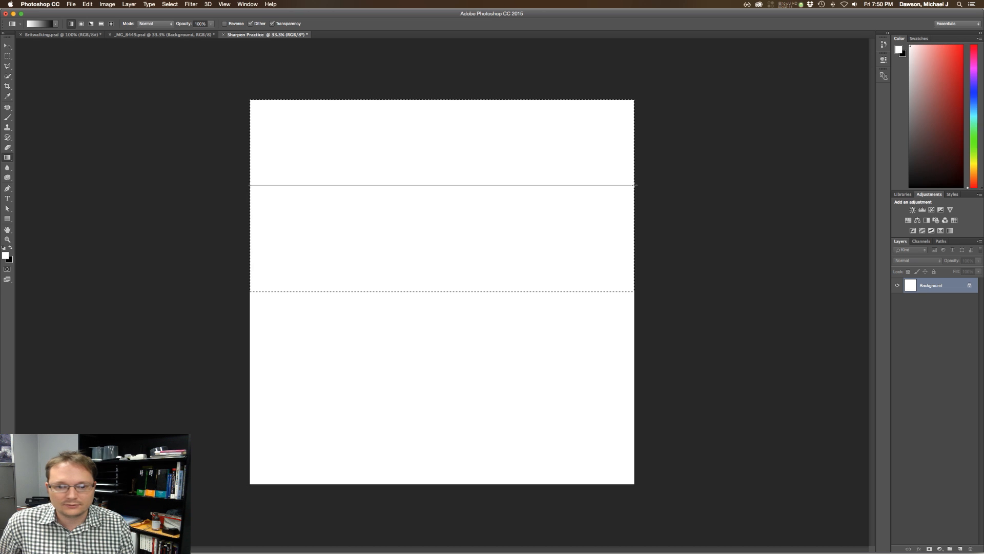
{"action": "left_click_drag", "start_coordinate": [635, 185], "coordinate": [636, 185]}
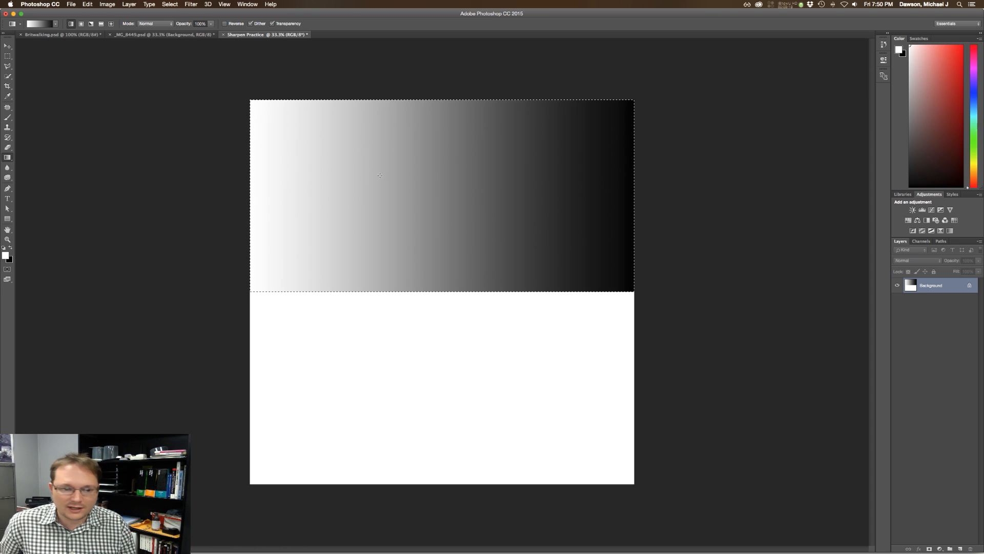
Move the marquee selection to the canvas's lower half, fill it with a horizontal black-to-white linear gradient, and deselect.
{"action": "left_click", "coordinate": [8, 56]}
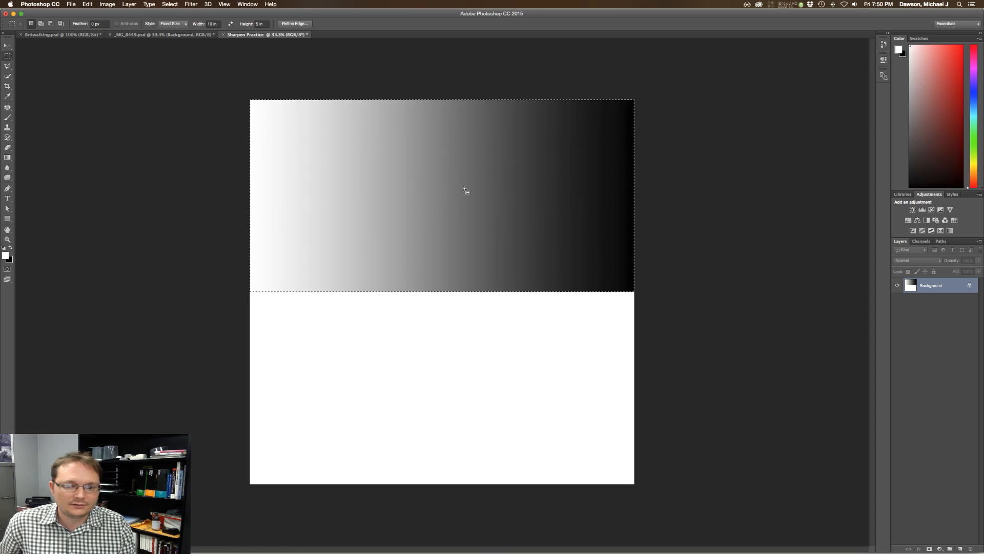
{"action": "left_click_drag", "start_coordinate": [478, 178], "coordinate": [478, 367]}
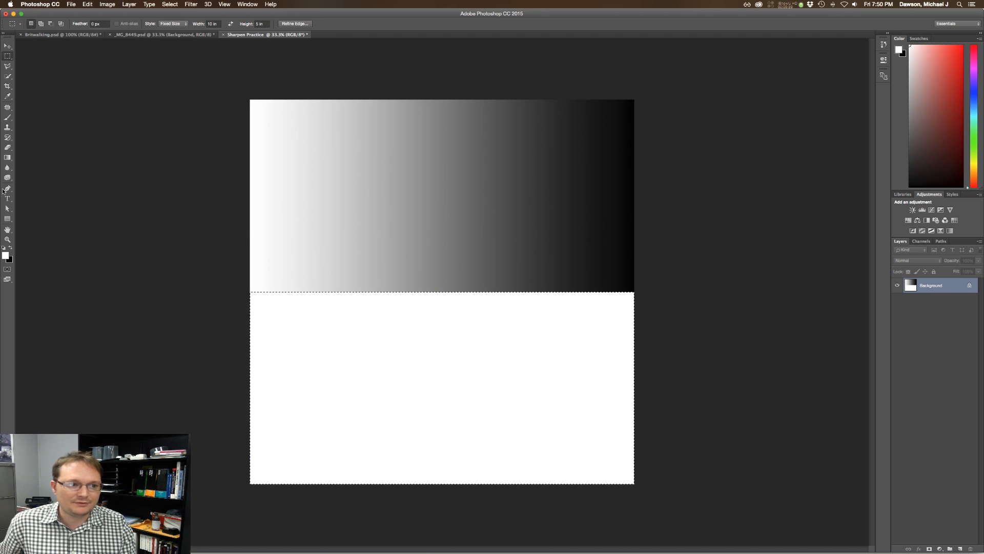
{"action": "left_click", "coordinate": [8, 157]}
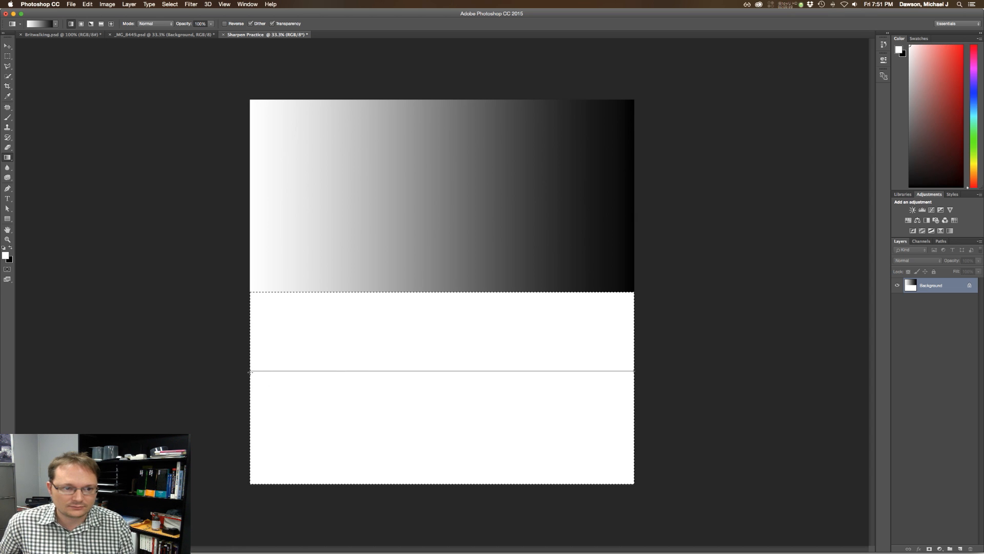
{"action": "left_click_drag", "start_coordinate": [248, 371], "coordinate": [248, 371]}
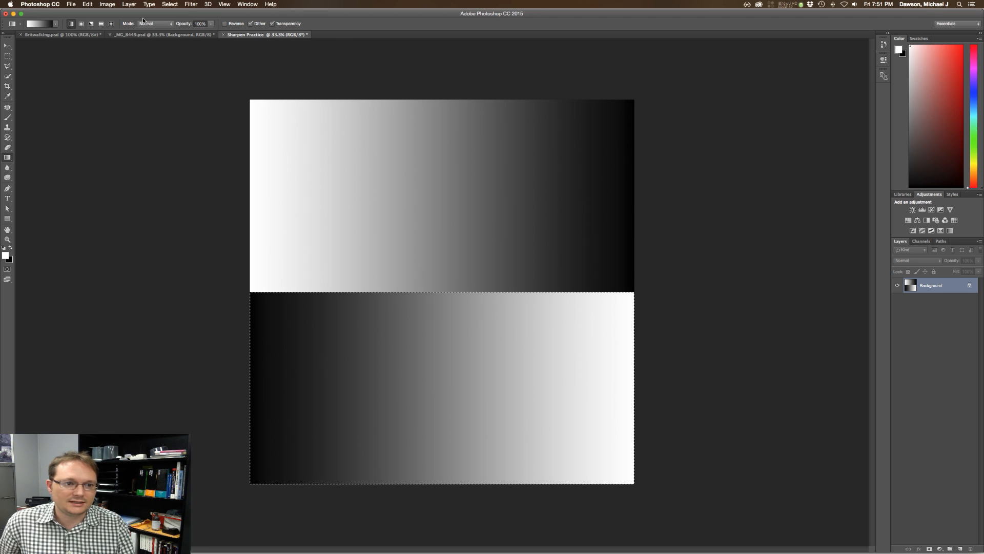
{"action": "key", "text": "super+d"}
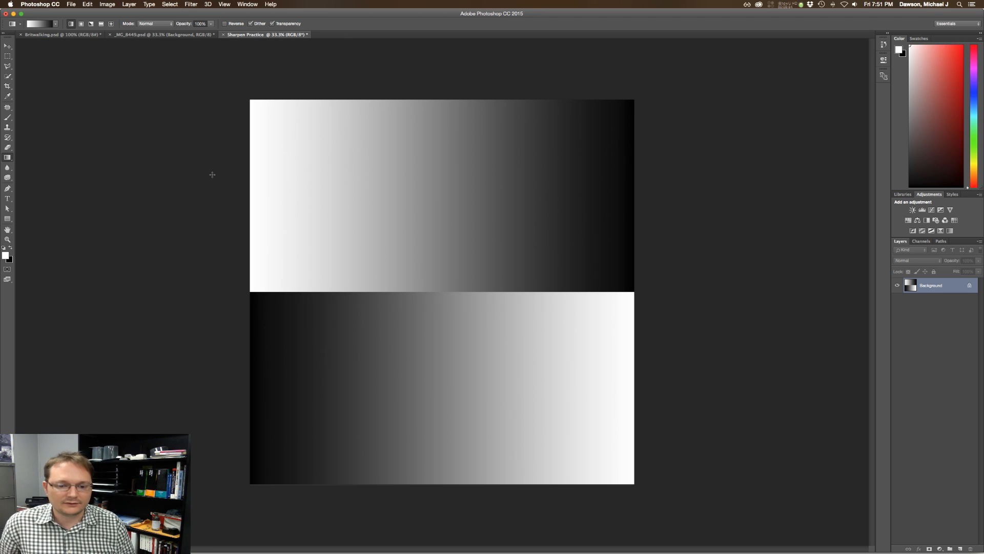
Examine the boundary between the two gradients up close, from the high-contrast ends to the matching mid-gray centre.
{"action": "key", "text": "z"}
{"action": "left_click_drag", "start_coordinate": [453, 284], "coordinate": [485, 300]}
{"action": "key", "text": "space"}
{"action": "left_click_drag", "start_coordinate": [681, 337], "coordinate": [365, 326]}
{"action": "left_click_drag", "start_coordinate": [491, 292], "coordinate": [716, 325]}
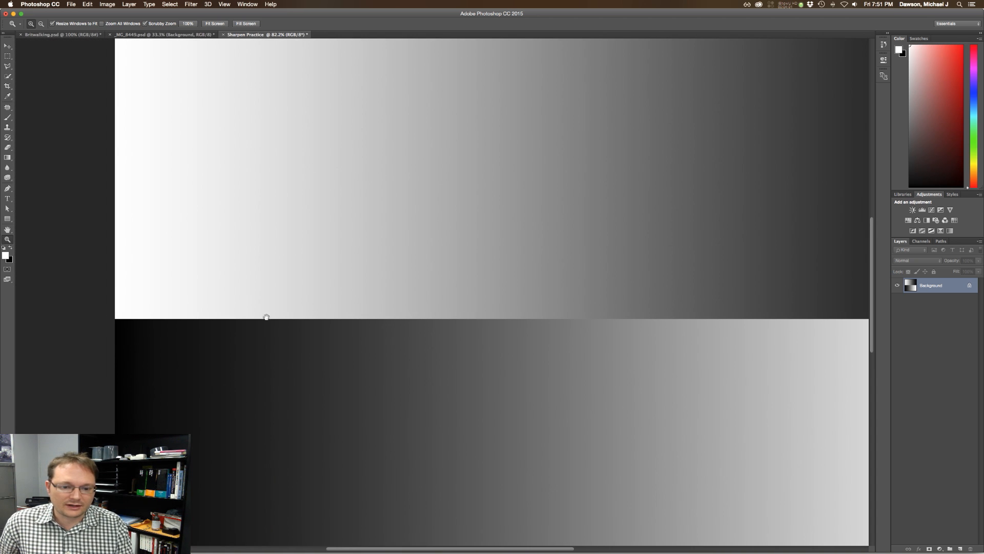
{"action": "left_click_drag", "start_coordinate": [622, 330], "coordinate": [543, 329]}
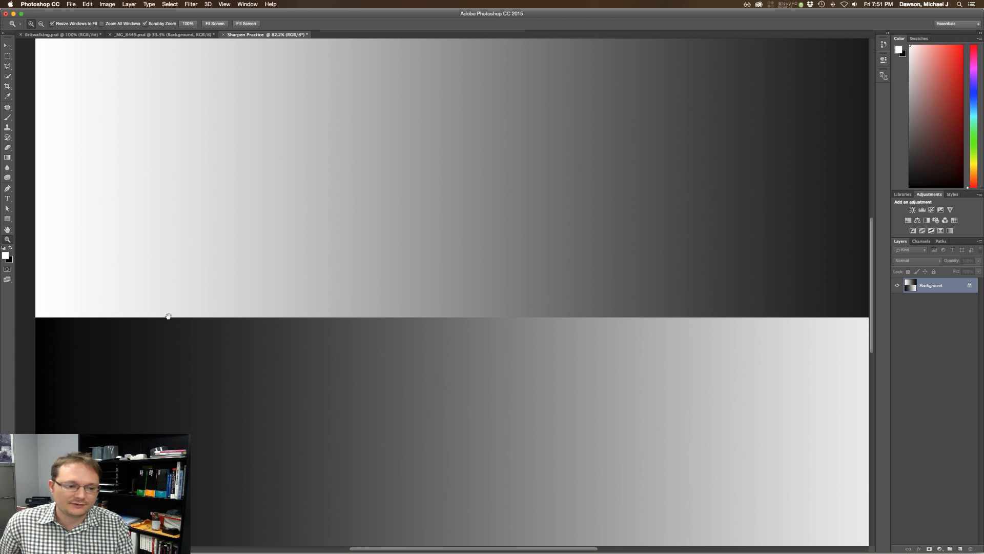
{"action": "left_click_drag", "start_coordinate": [619, 345], "coordinate": [744, 342]}
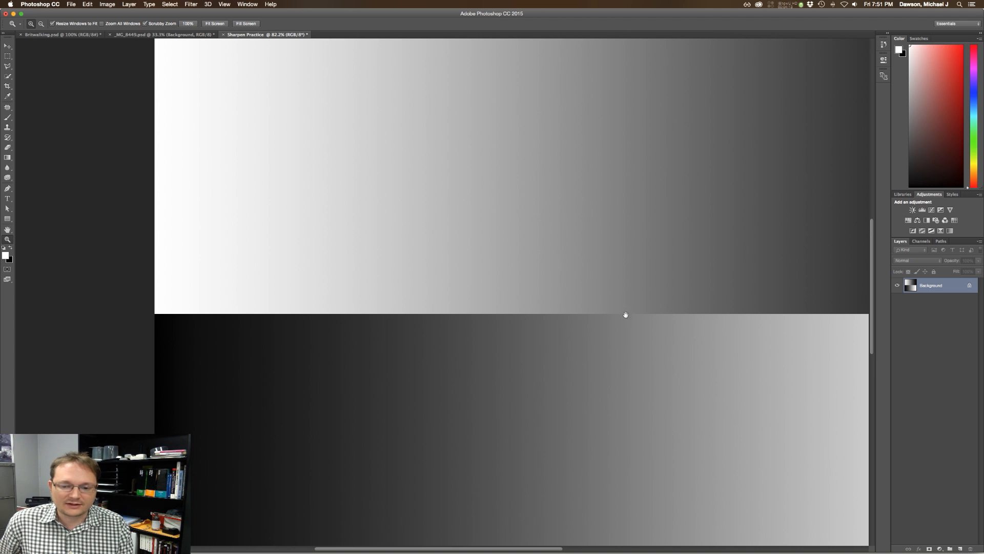
{"action": "left_click_drag", "start_coordinate": [659, 336], "coordinate": [622, 339]}
{"action": "key", "text": "super+minus"}
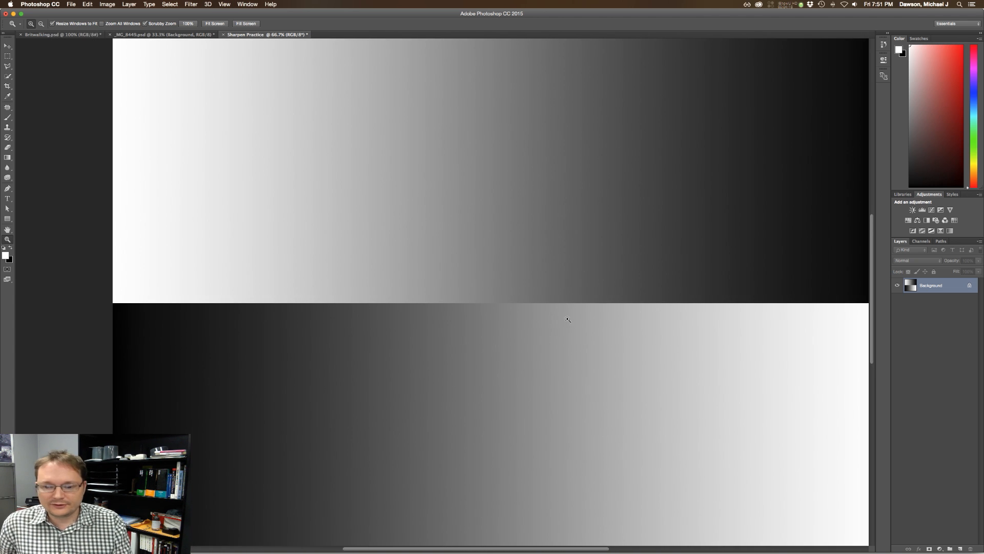
{"action": "left_click_drag", "start_coordinate": [639, 279], "coordinate": [567, 255]}
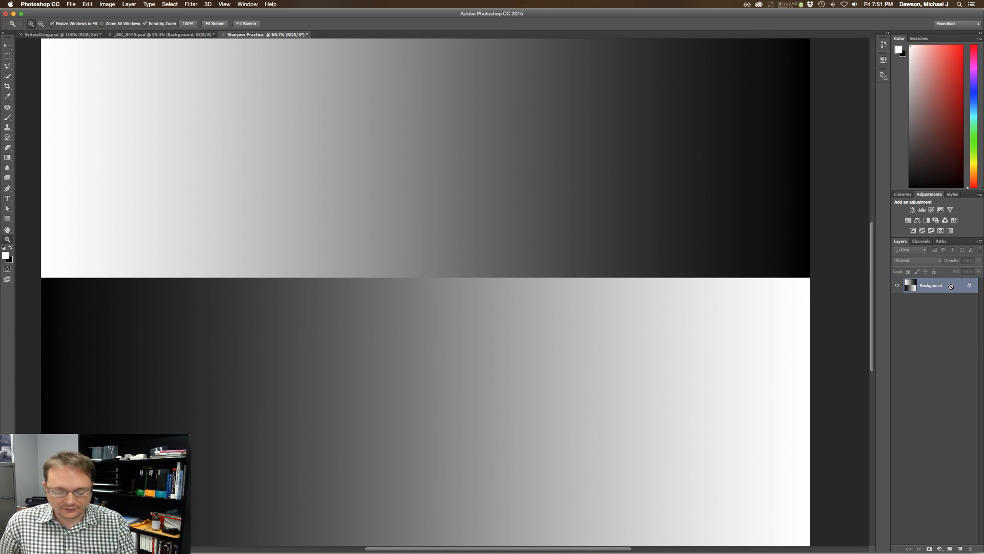
Duplicate the Background layer and name the copy "Smart Sharpen".
{"action": "key", "text": "super+j"}
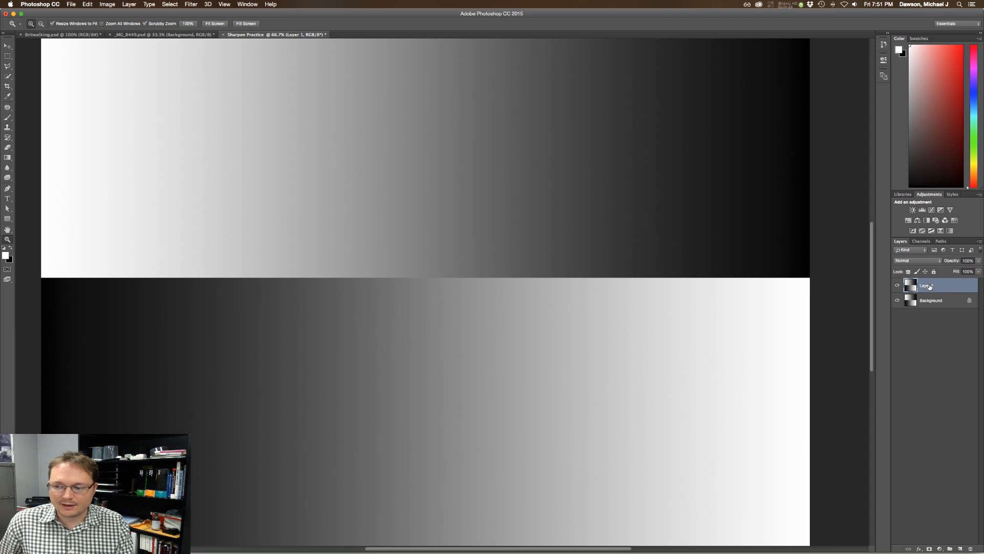
{"action": "double_click", "coordinate": [929, 286]}
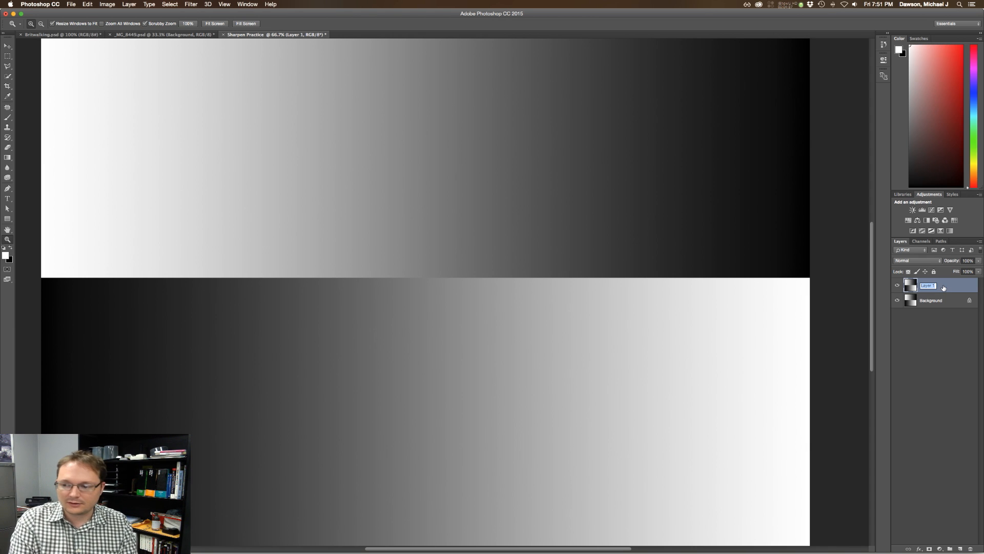
{"action": "type", "text": "Shart Sharpen"}
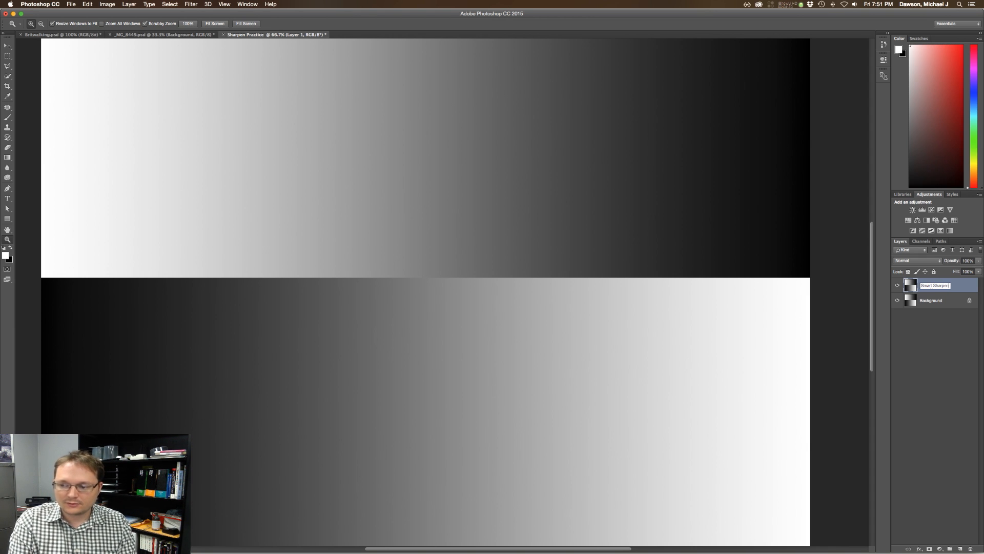
{"action": "key", "text": "Return"}
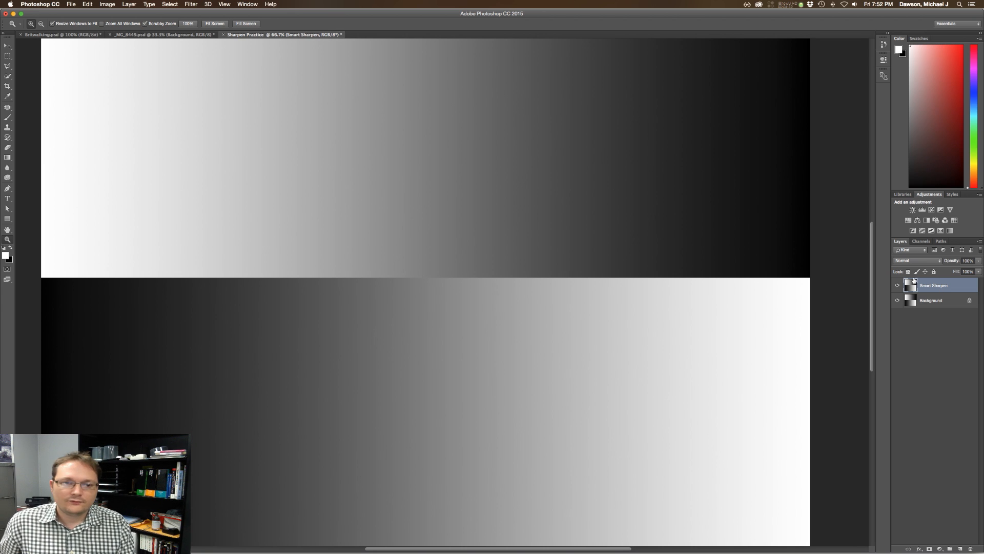
Open the Smart Sharpen filter for the duplicated layer and raise its amount to about 447% while previewing the gradient boundary at 500%.
{"action": "left_click", "coordinate": [193, 4]}
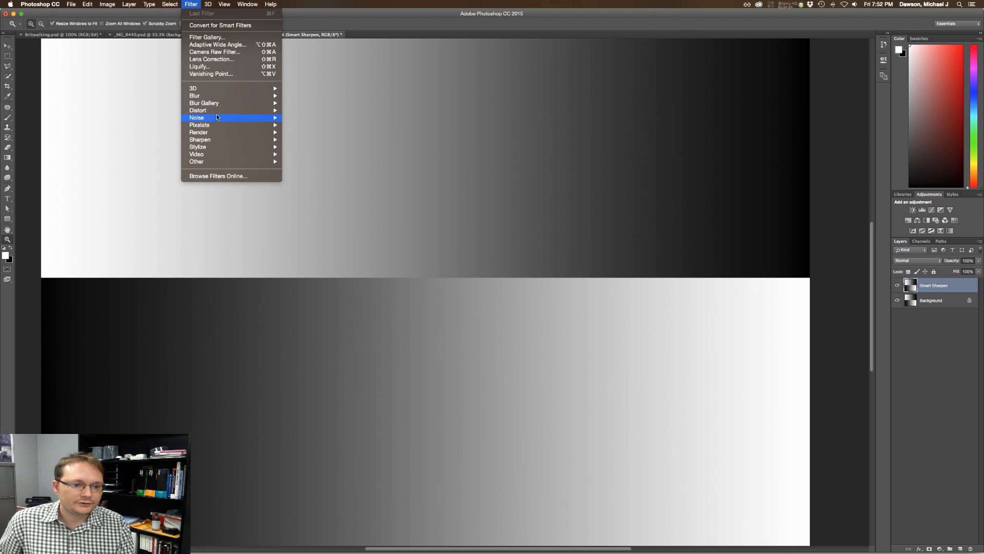
{"action": "mouse_move", "coordinate": [256, 139]}
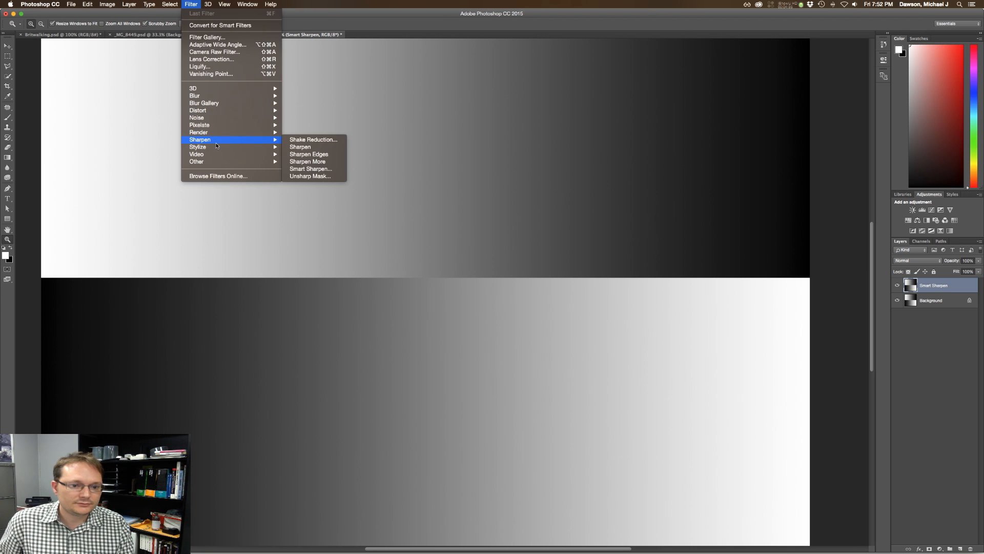
{"action": "left_click", "coordinate": [306, 169]}
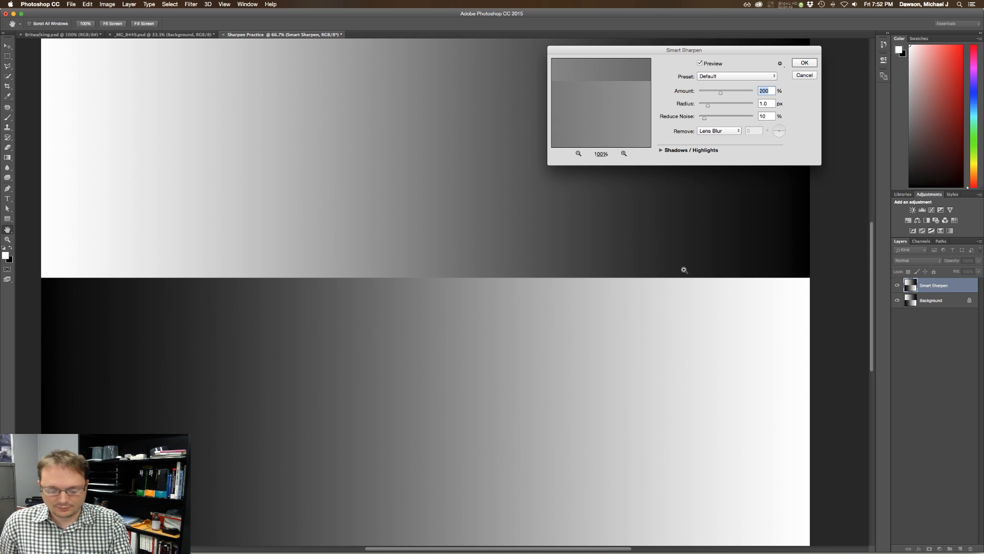
{"action": "key", "text": "super+equal"}
{"action": "key", "text": "super+equal"}
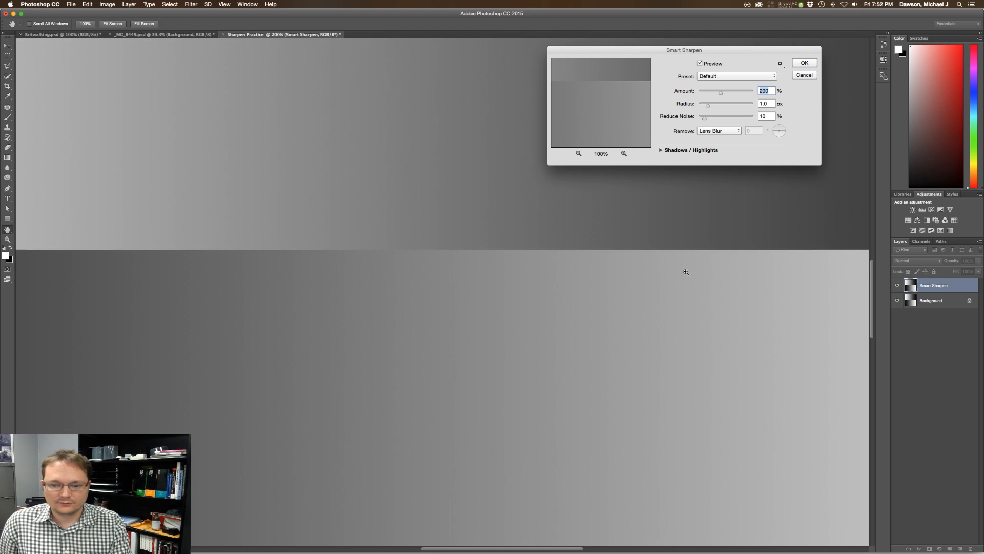
{"action": "key", "text": "super+equal"}
{"action": "key", "text": "super+equal"}
{"action": "key", "text": "super+equal"}
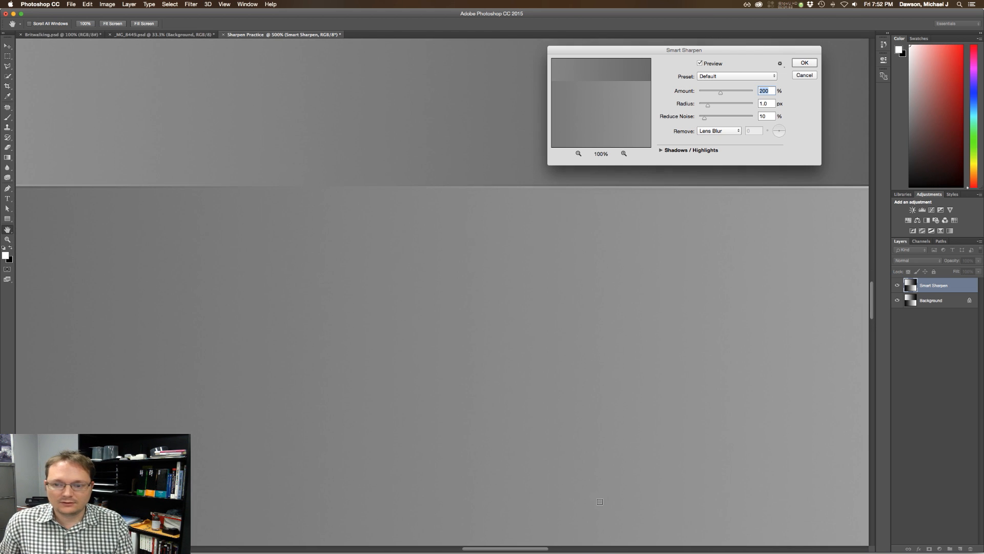
{"action": "mouse_move", "coordinate": [872, 296]}
{"action": "left_mouse_down"}
{"action": "mouse_move", "coordinate": [872, 268]}
{"action": "mouse_move", "coordinate": [872, 284]}
{"action": "left_mouse_up"}
{"action": "left_click_drag", "start_coordinate": [720, 92], "coordinate": [745, 92]}
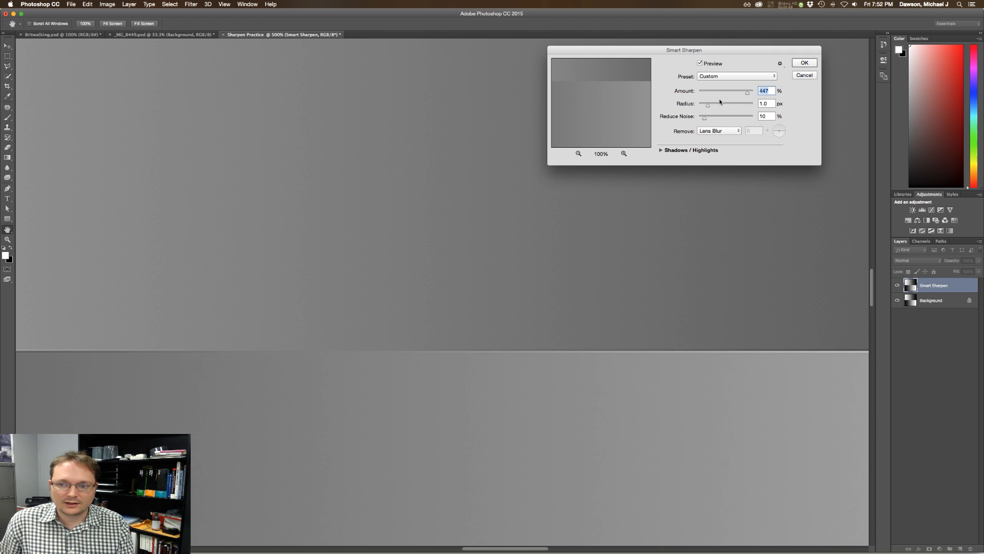
Set Smart Sharpen to amount 500%, radius 8.9 px and reduce noise 26%, keep Lens Blur removal, and apply it.
{"action": "left_click_drag", "start_coordinate": [709, 105], "coordinate": [732, 105]}
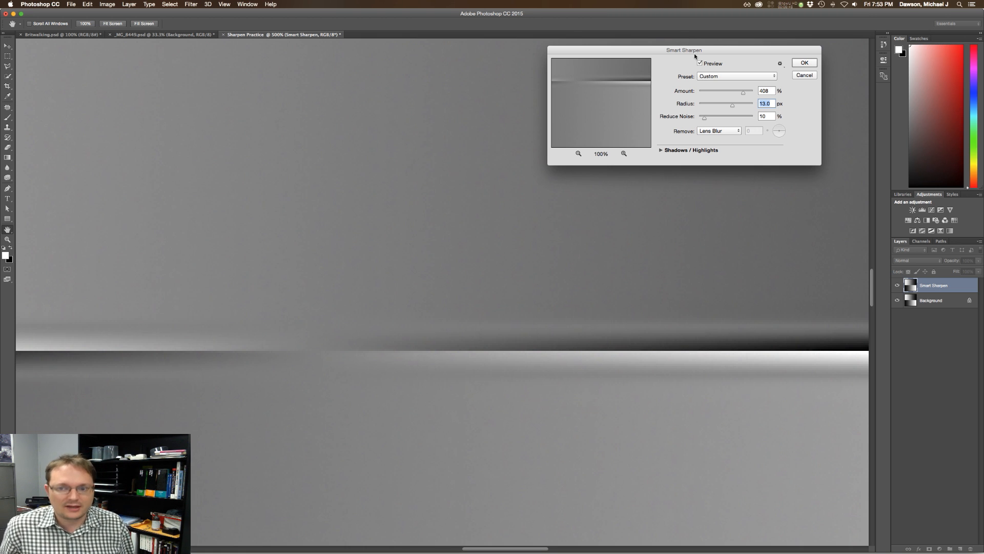
{"action": "mouse_move", "coordinate": [731, 105]}
{"action": "left_mouse_down"}
{"action": "mouse_move", "coordinate": [695, 105]}
{"action": "mouse_move", "coordinate": [723, 108]}
{"action": "left_mouse_up"}
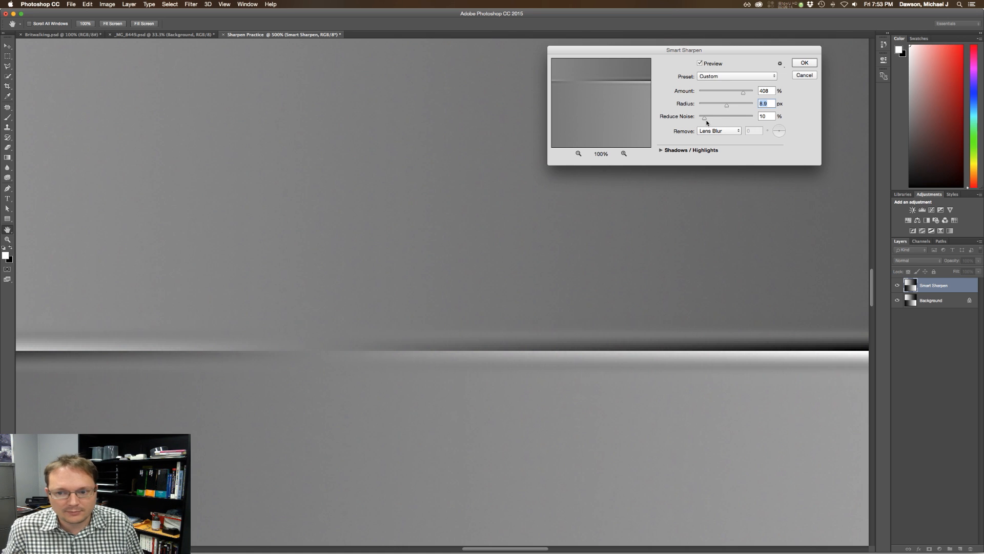
{"action": "left_click_drag", "start_coordinate": [705, 120], "coordinate": [690, 121]}
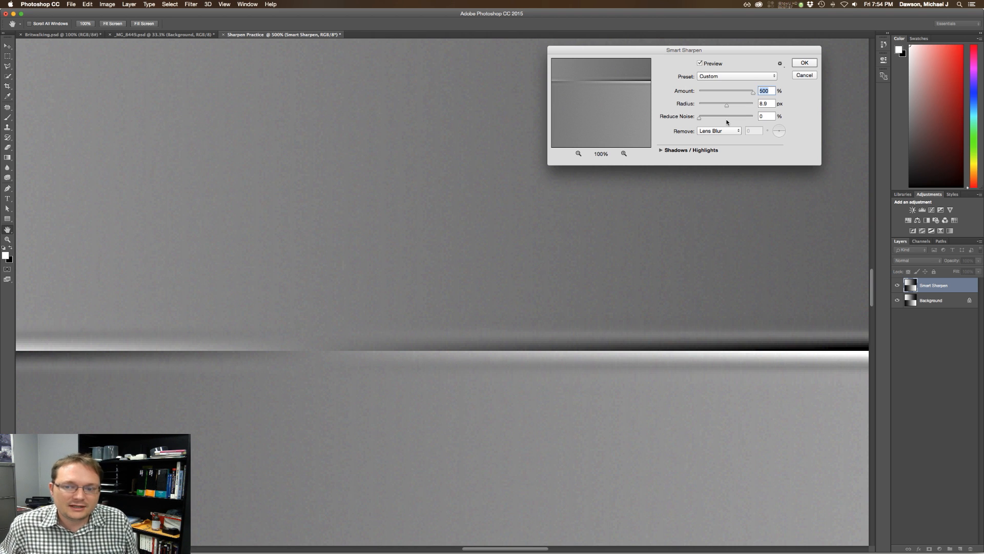
{"action": "left_click_drag", "start_coordinate": [700, 119], "coordinate": [712, 118]}
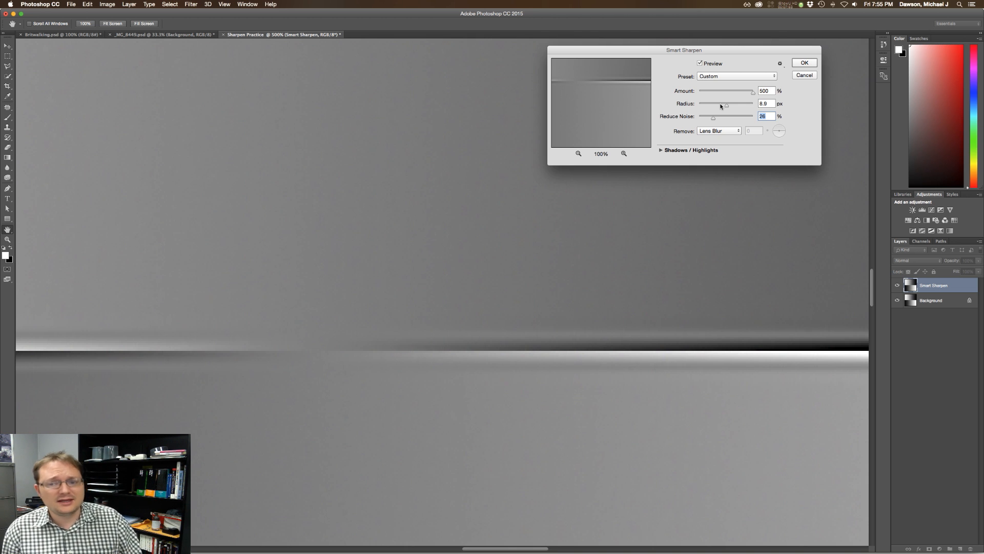
{"action": "left_click", "coordinate": [728, 131]}
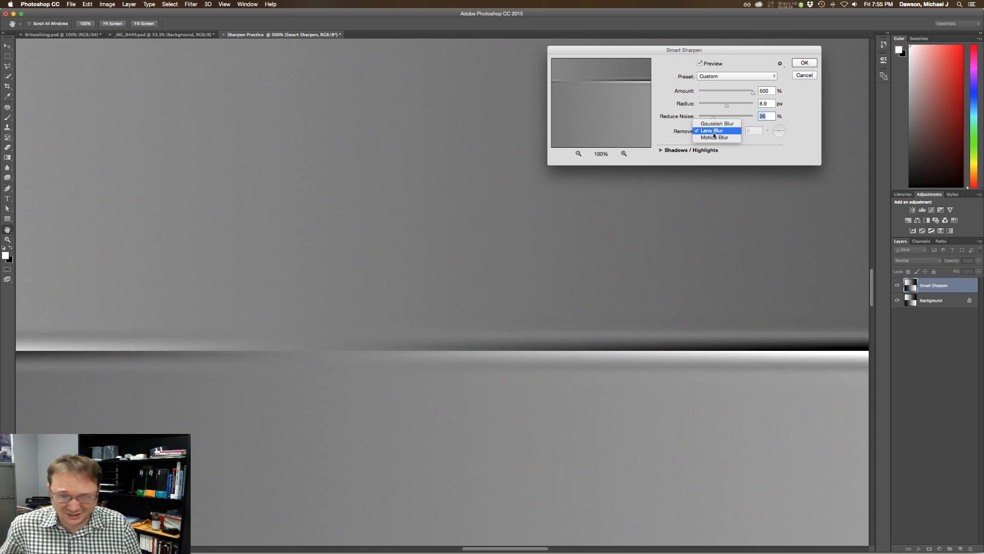
{"action": "left_click", "coordinate": [714, 131]}
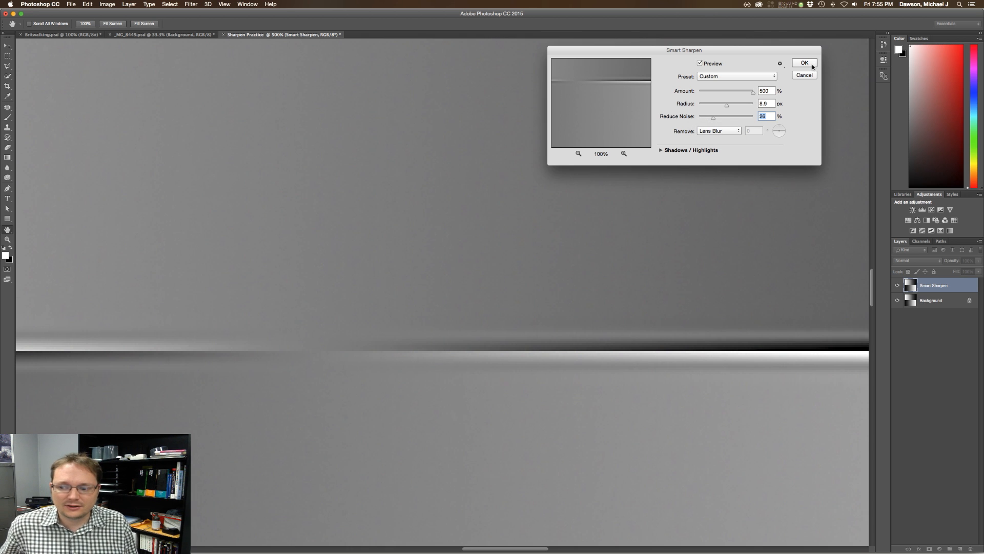
{"action": "left_click", "coordinate": [804, 64]}
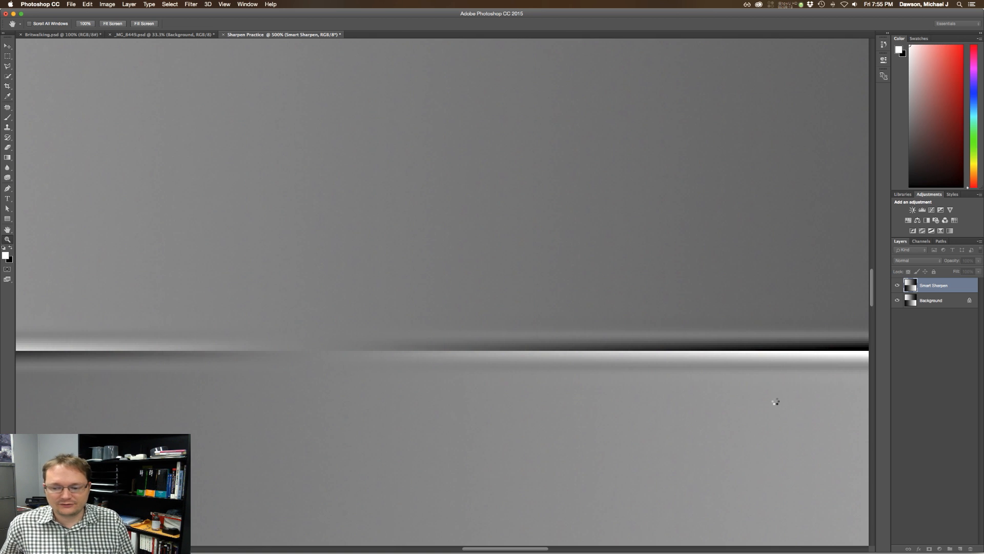
Hide the Smart Sharpen layer, duplicate the Background layer, and name the copy "High Pass".
{"action": "left_click", "coordinate": [898, 287]}
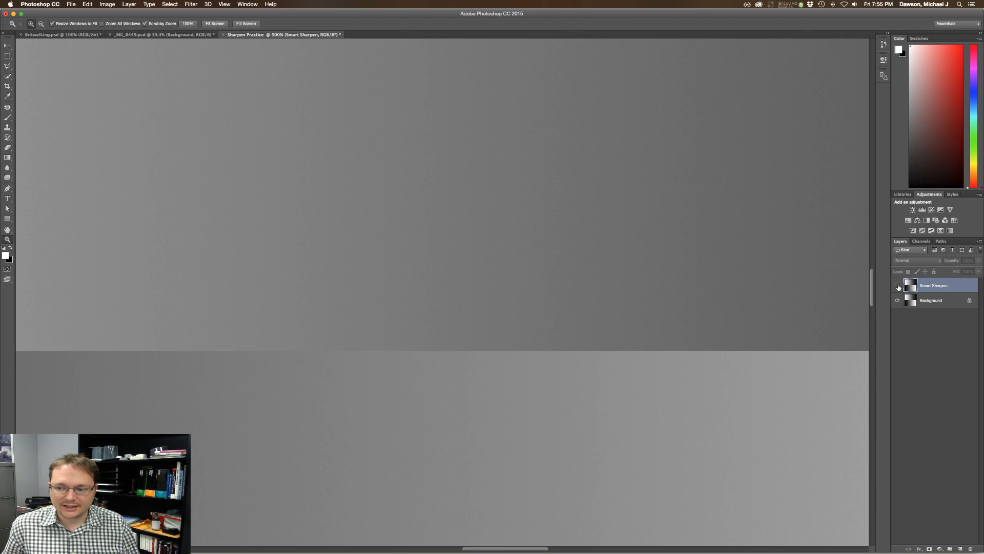
{"action": "left_click", "coordinate": [954, 305]}
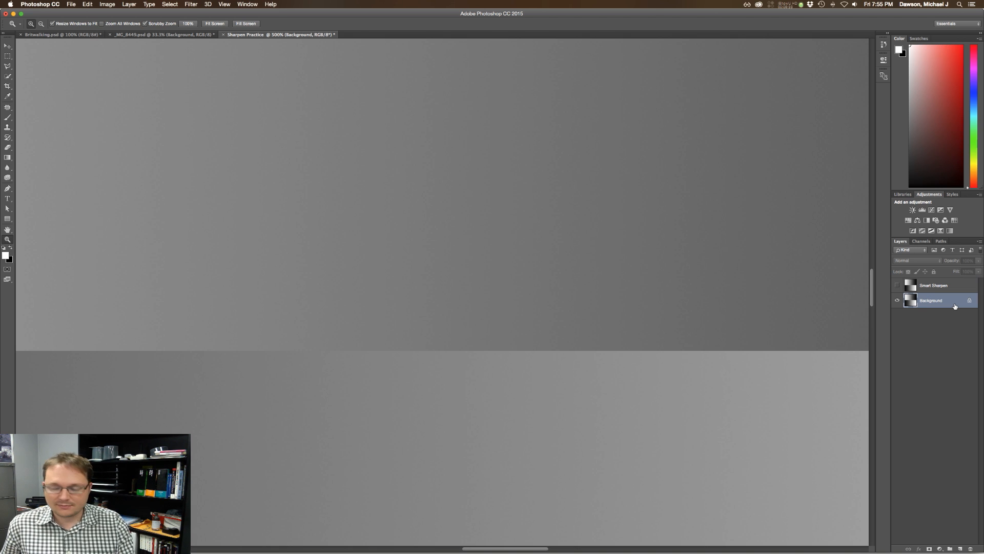
{"action": "key", "text": "super+j"}
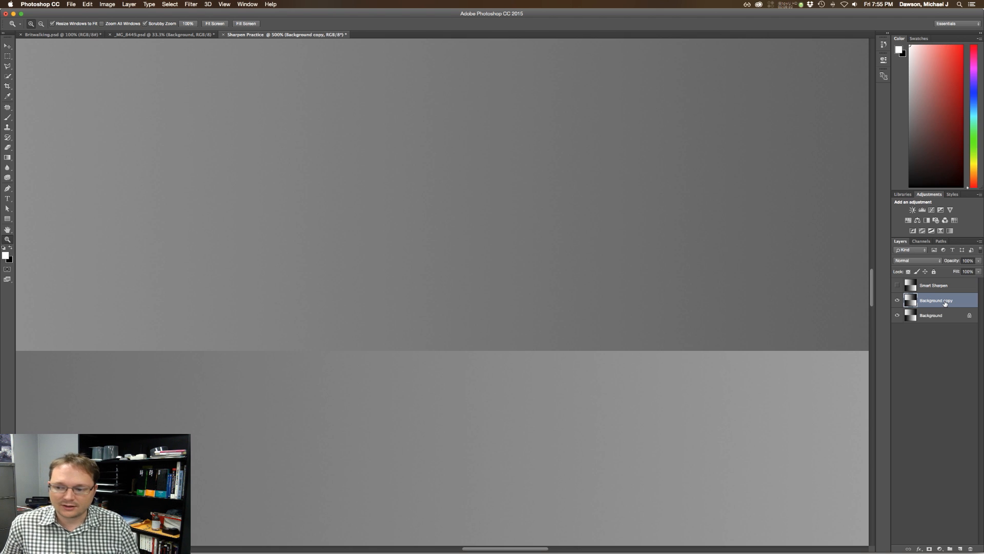
{"action": "double_click", "coordinate": [945, 301]}
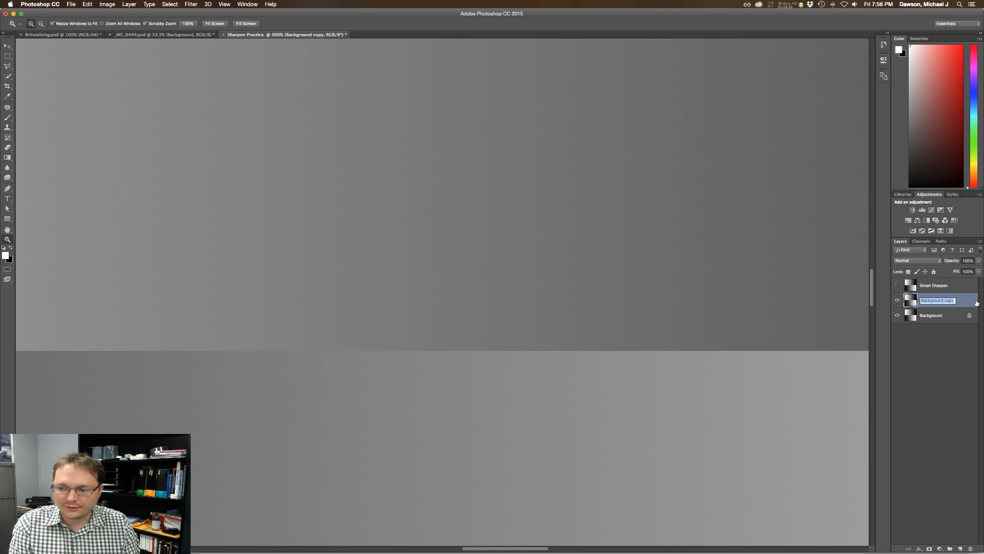
{"action": "type", "text": "High Pass"}
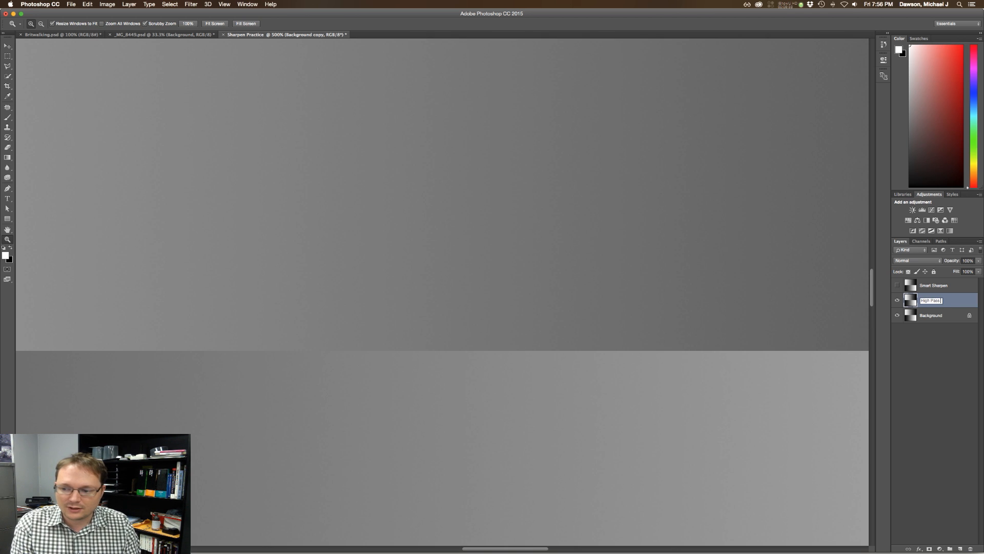
{"action": "key", "text": "Return"}
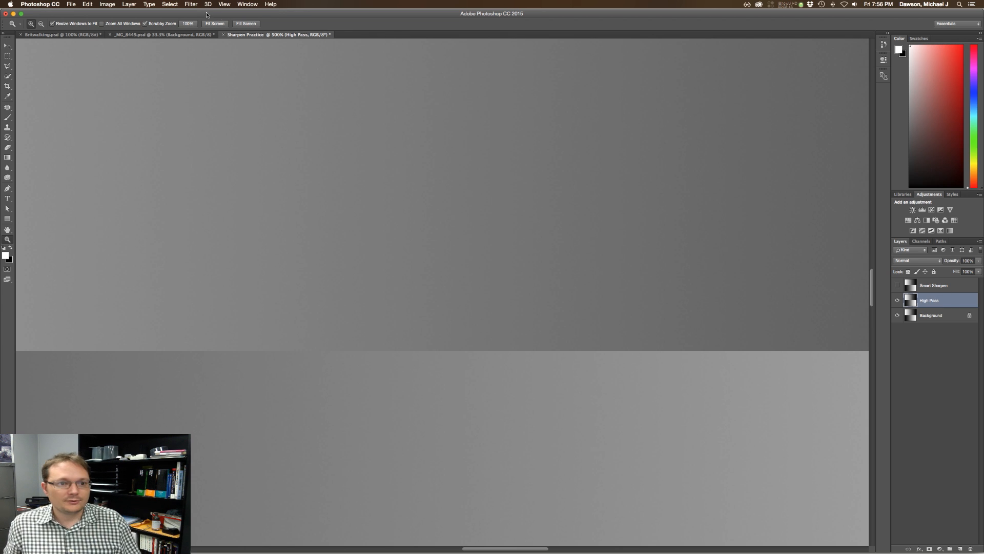
Apply the High Pass filter to the High Pass layer with a radius of 7.4 pixels.
{"action": "left_click", "coordinate": [190, 4]}
{"action": "mouse_move", "coordinate": [253, 164]}
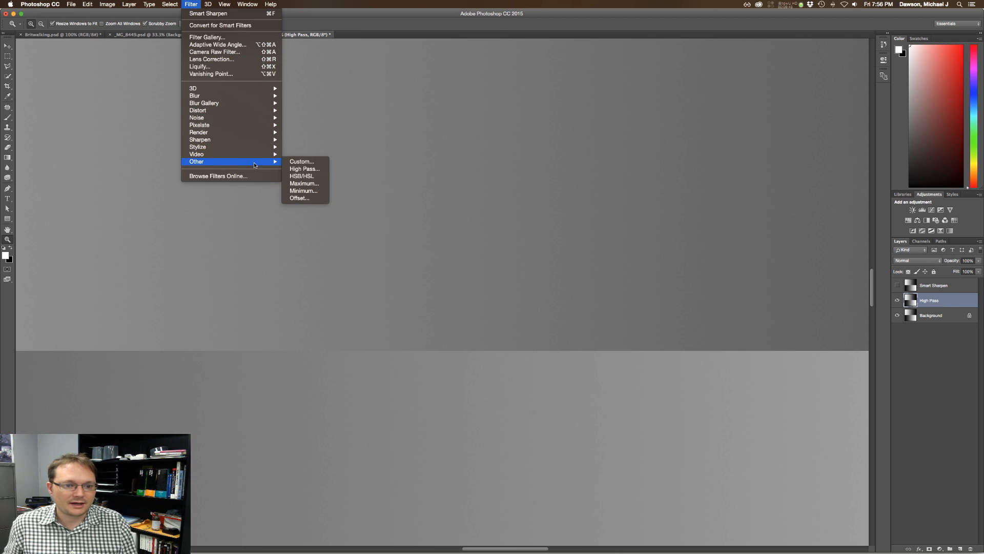
{"action": "left_click", "coordinate": [304, 169]}
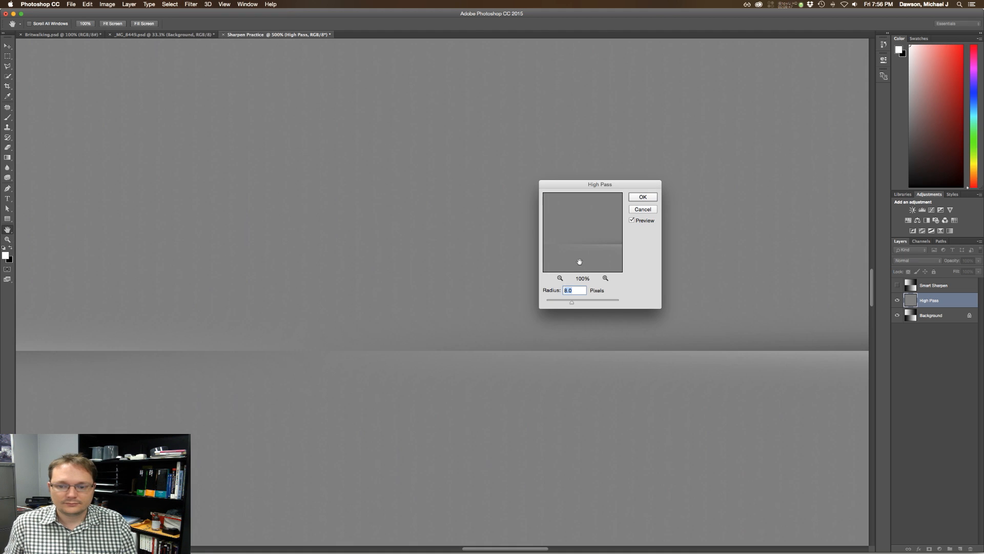
{"action": "left_click_drag", "start_coordinate": [624, 184], "coordinate": [626, 140]}
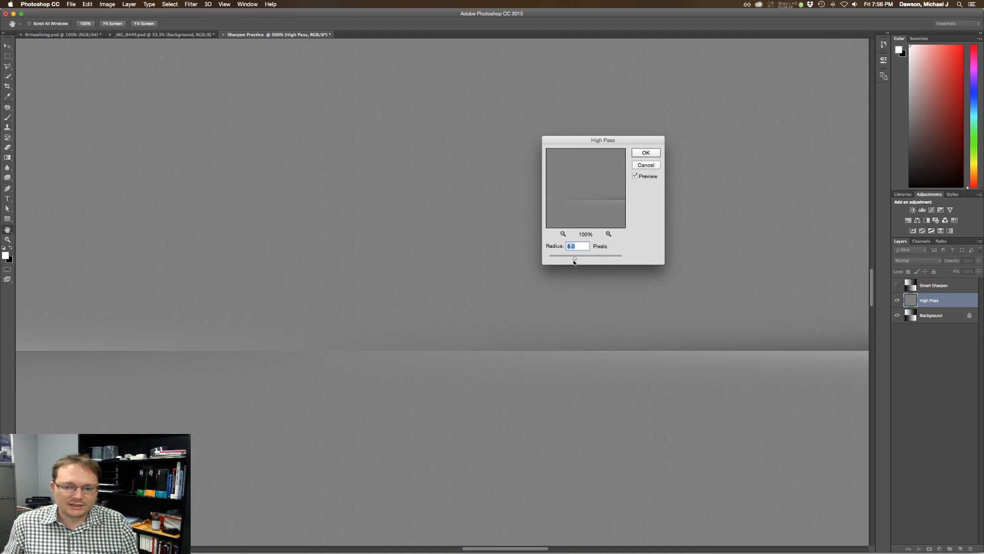
{"action": "left_click_drag", "start_coordinate": [574, 262], "coordinate": [580, 260]}
{"action": "mouse_move", "coordinate": [591, 260]}
{"action": "left_mouse_down"}
{"action": "mouse_move", "coordinate": [565, 260]}
{"action": "mouse_move", "coordinate": [574, 260]}
{"action": "left_mouse_up"}
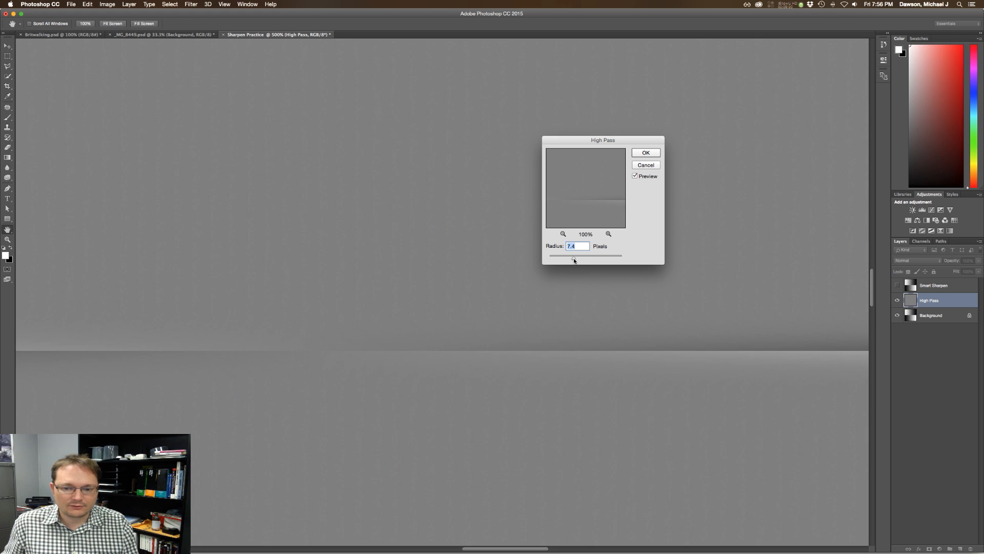
{"action": "left_click", "coordinate": [644, 153]}
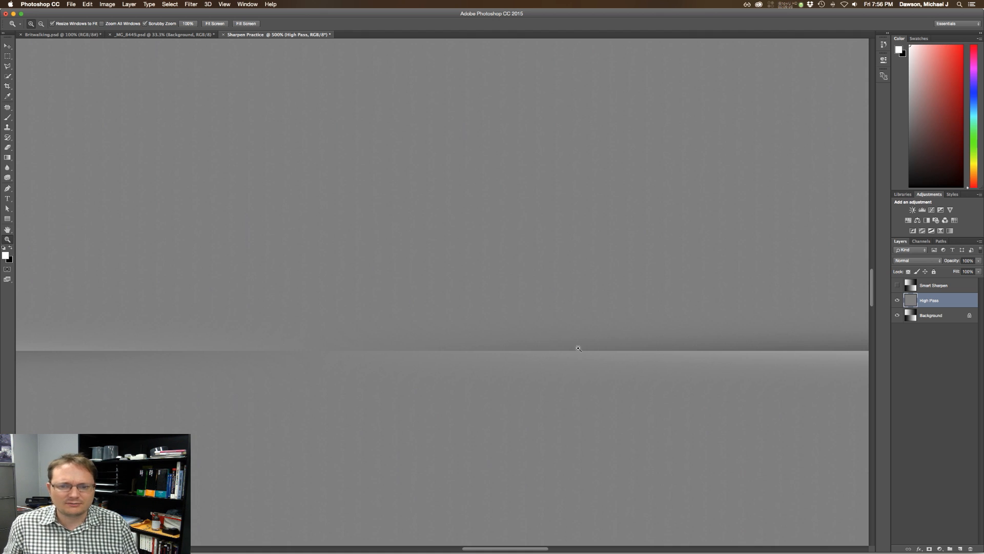
Set the High Pass layer's blend mode to Soft Light.
{"action": "key", "text": "super+1"}
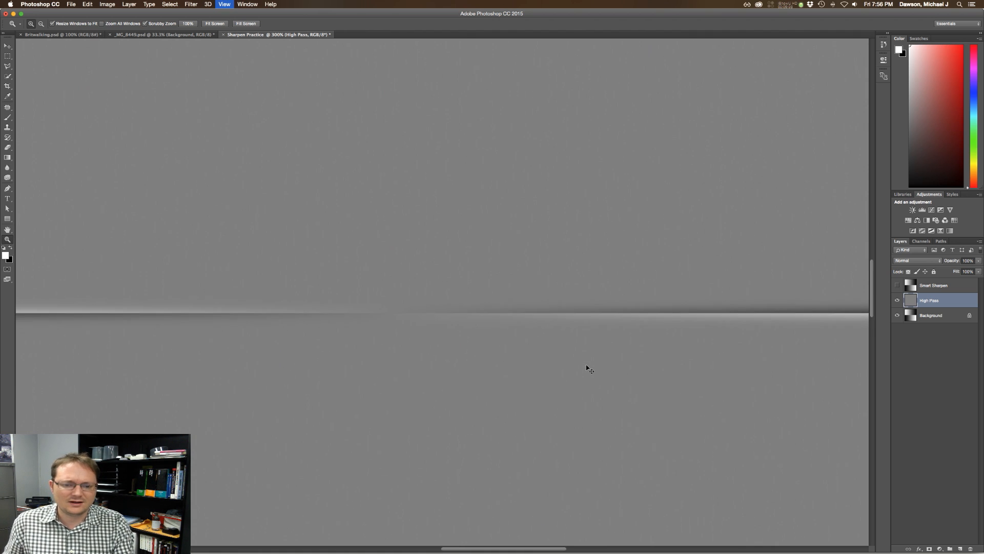
{"action": "key", "text": "super+minus"}
{"action": "key", "text": "super+minus"}
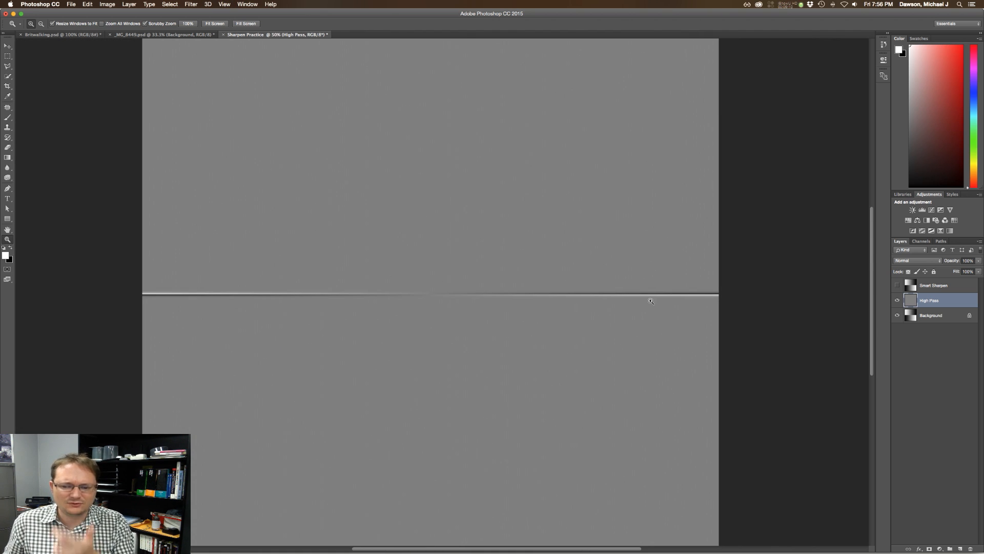
{"action": "key", "text": "super+equal"}
{"action": "key", "text": "super+equal"}
{"action": "key", "text": "super+equal"}
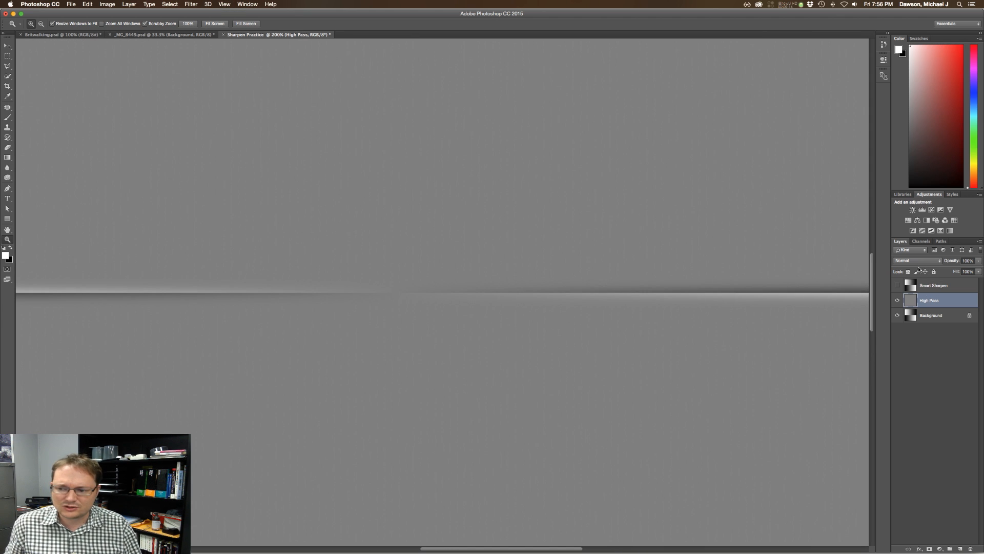
{"action": "left_click", "coordinate": [916, 260]}
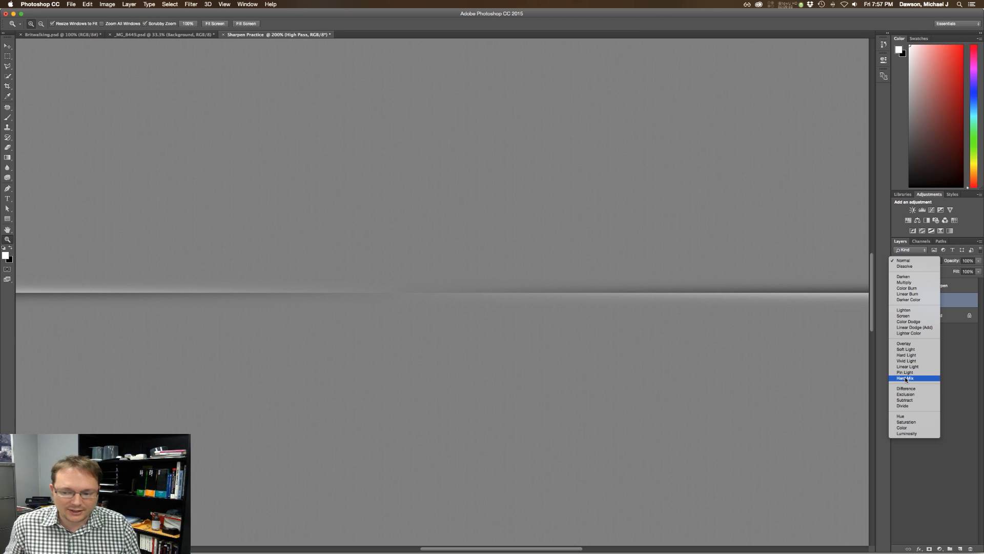
{"action": "left_click", "coordinate": [906, 350]}
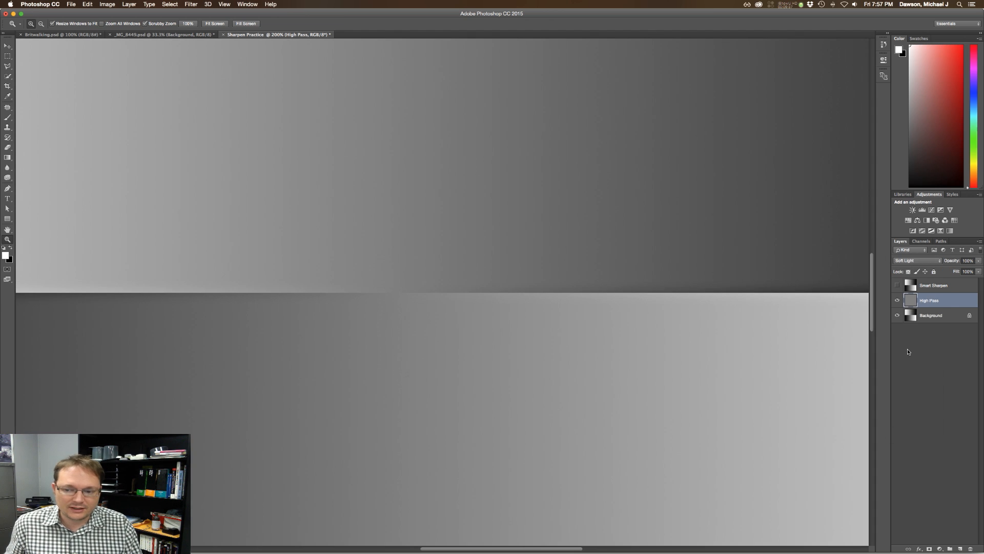
Compare the gradient boundary with and without the High Pass layer by toggling its visibility.
{"action": "left_click", "coordinate": [898, 301]}
{"action": "left_click", "coordinate": [897, 302]}
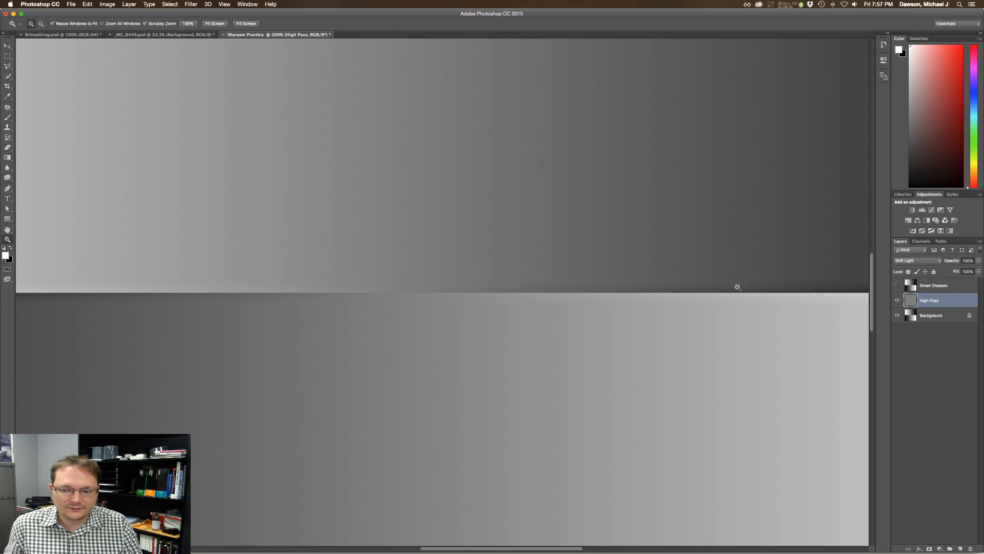
{"action": "left_click", "coordinate": [898, 302]}
{"action": "left_click", "coordinate": [897, 302]}
{"action": "left_click", "coordinate": [898, 302]}
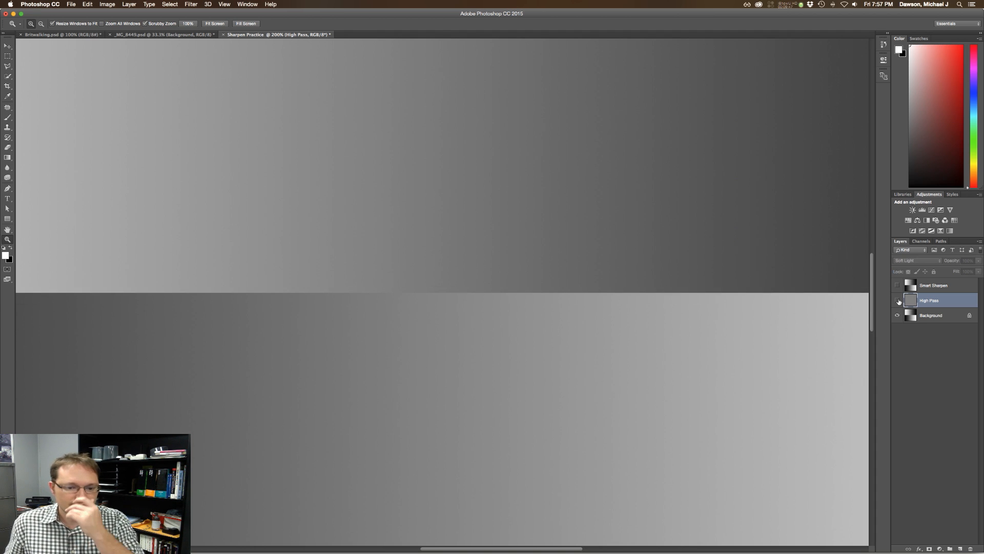
{"action": "left_click", "coordinate": [898, 302]}
Try the Overlay and Hard Light blend modes on the High Pass layer and return to Overlay.
{"action": "left_click", "coordinate": [931, 260]}
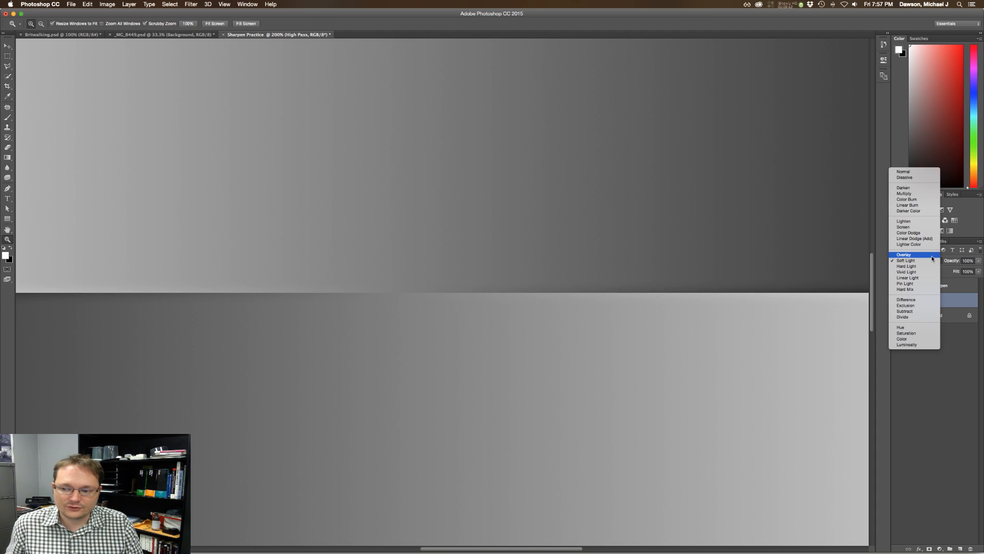
{"action": "left_click", "coordinate": [932, 255]}
{"action": "left_click", "coordinate": [932, 260]}
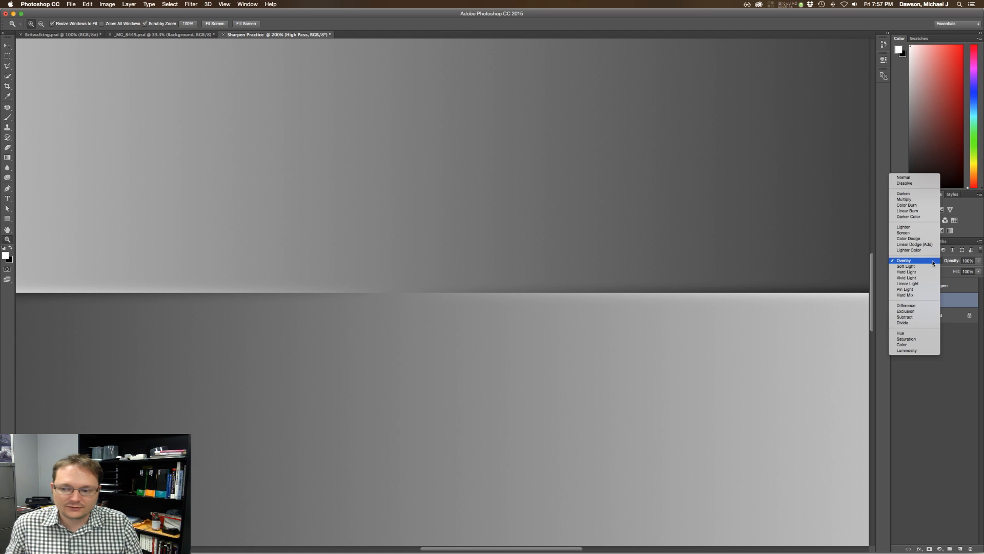
{"action": "left_click", "coordinate": [932, 272]}
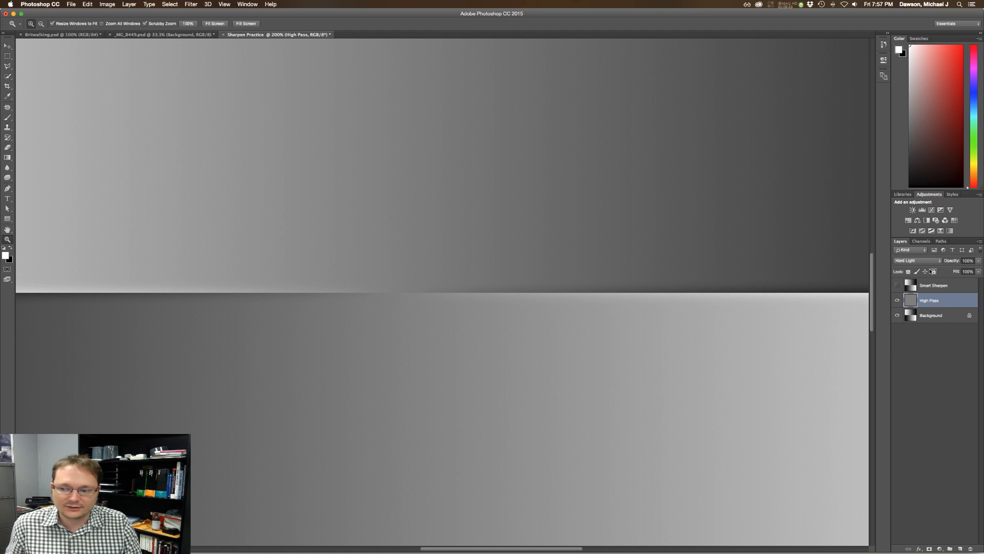
{"action": "left_click", "coordinate": [929, 260]}
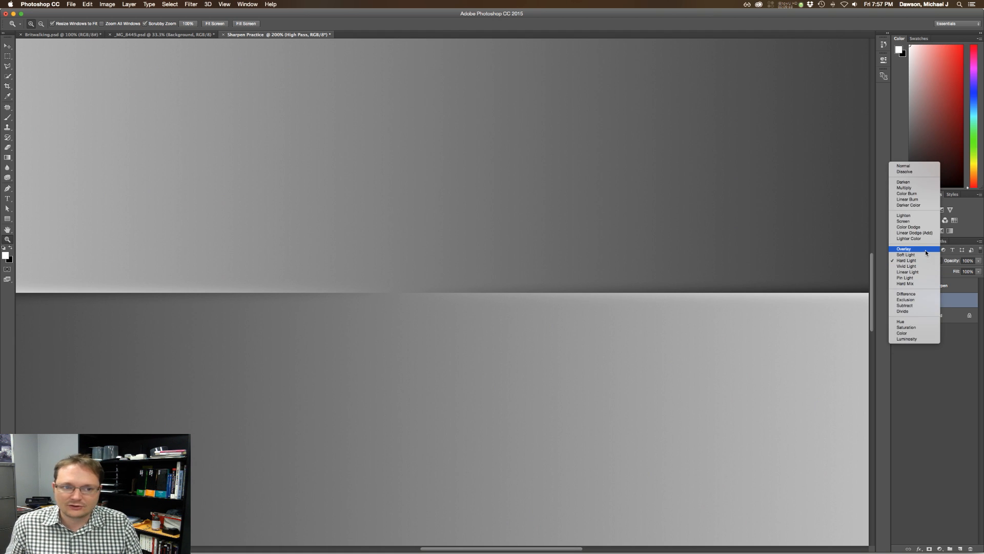
{"action": "left_click", "coordinate": [926, 250]}
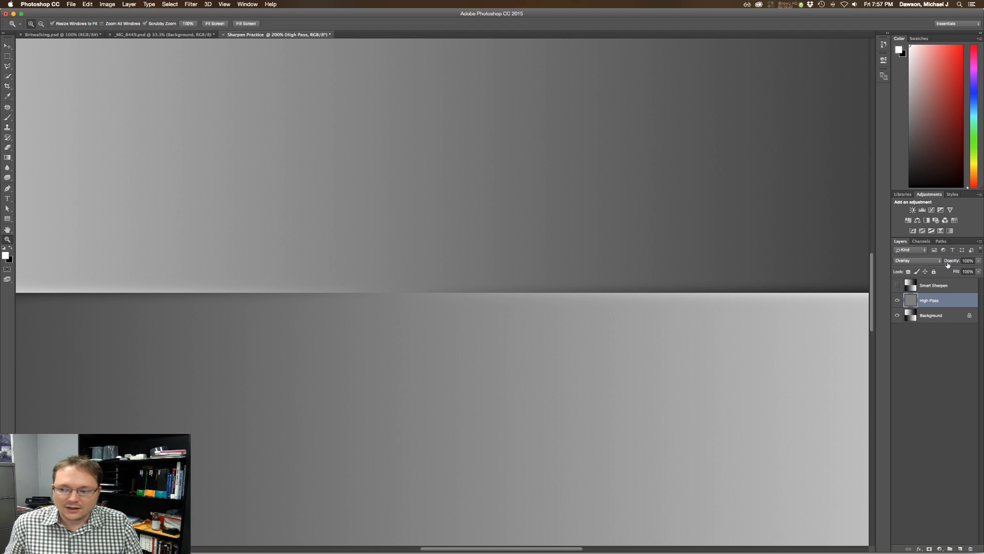
Set the High Pass layer to Hard Light at about 66% opacity and hide the layer.
{"action": "mouse_move", "coordinate": [955, 263]}
{"action": "left_mouse_down"}
{"action": "mouse_move", "coordinate": [938, 263]}
{"action": "mouse_move", "coordinate": [957, 265]}
{"action": "left_mouse_up"}
{"action": "left_click", "coordinate": [936, 263]}
{"action": "left_click", "coordinate": [931, 271]}
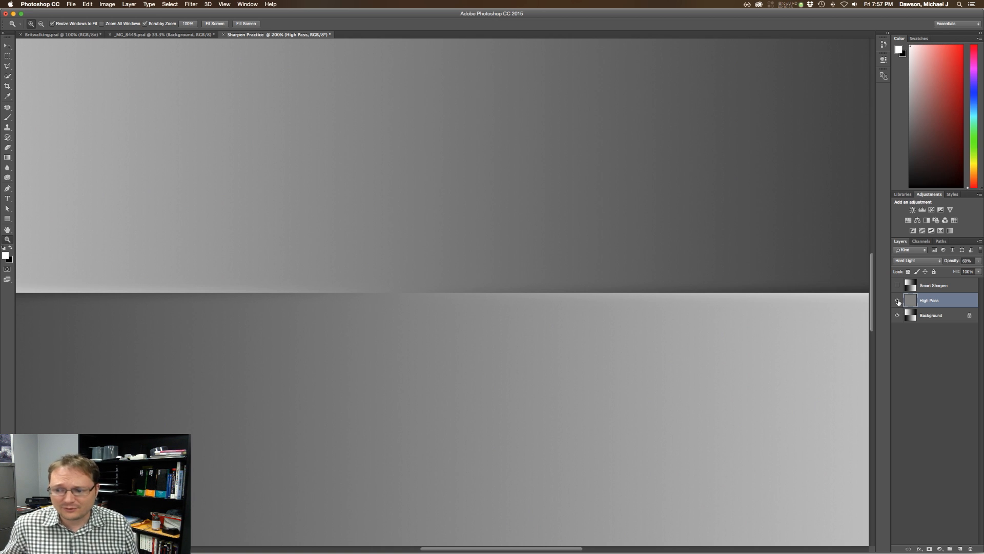
{"action": "left_click", "coordinate": [897, 301]}
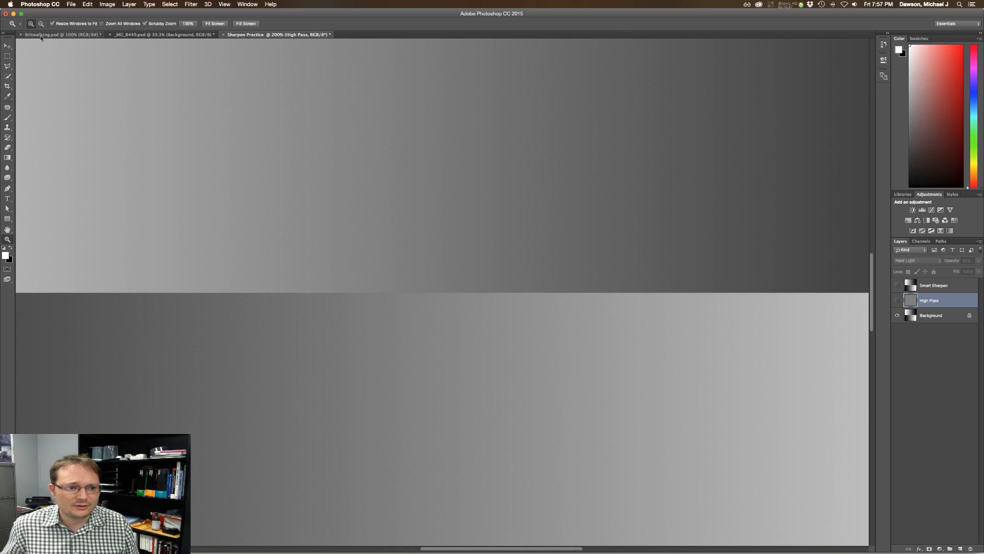
Switch to Britwalking.psd, reveal the Sharpen layer's smart filters, and open its smart object contents without color management.
{"action": "left_click", "coordinate": [62, 34]}
{"action": "key", "text": "super+minus"}
{"action": "key", "text": "super+minus"}
{"action": "key", "text": "super+minus"}
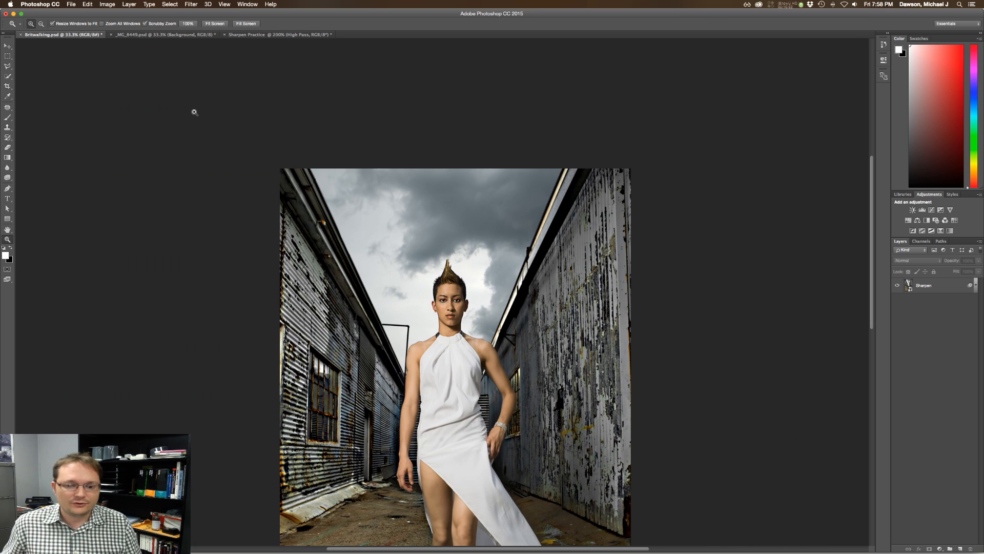
{"action": "scroll", "coordinate": [528, 226], "scroll_direction": "down", "scroll_amount": 5}
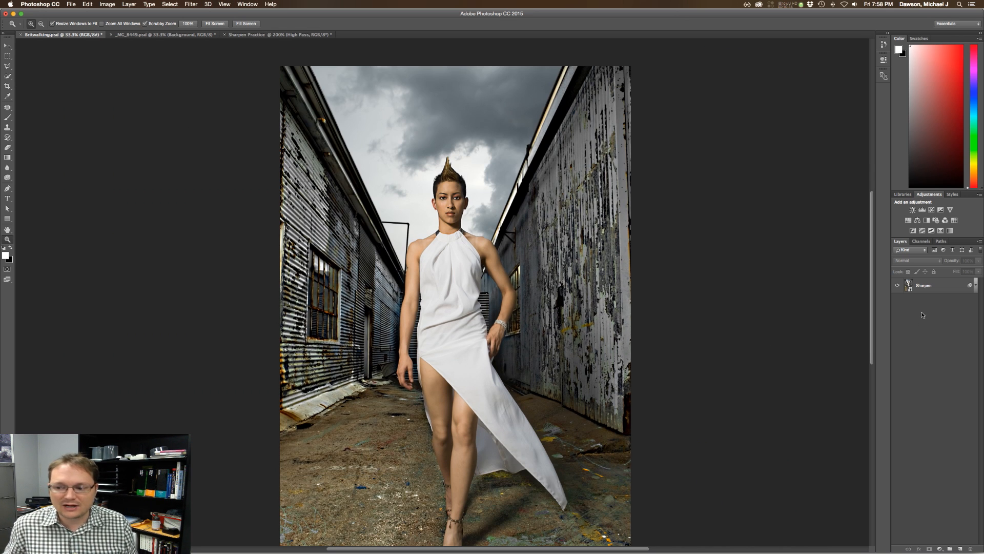
{"action": "left_click", "coordinate": [969, 290]}
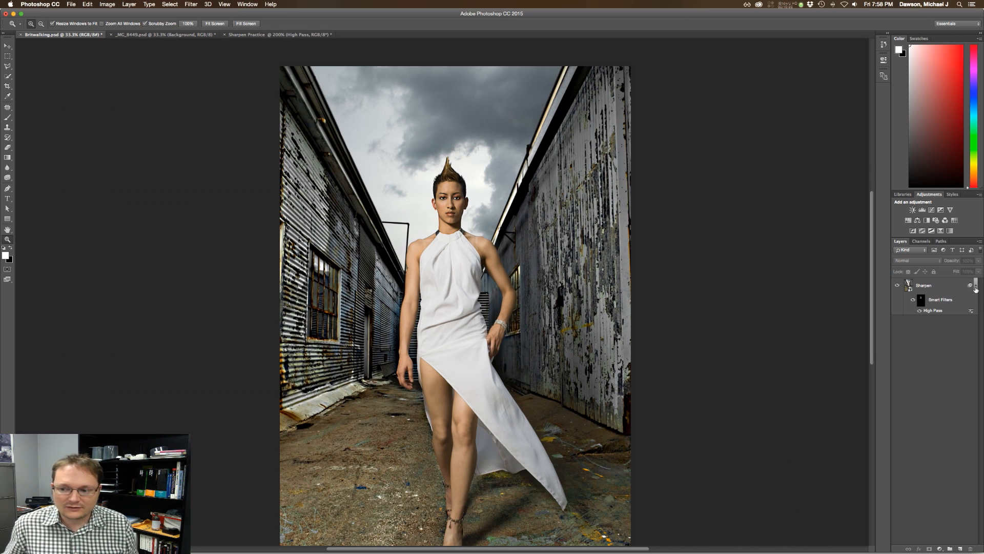
{"action": "left_click", "coordinate": [917, 291]}
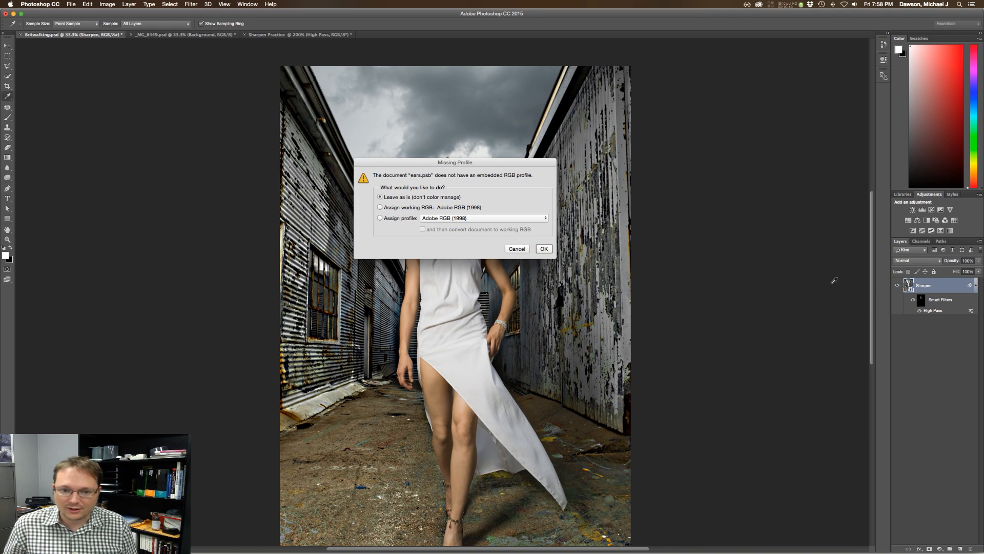
{"action": "left_click", "coordinate": [538, 253]}
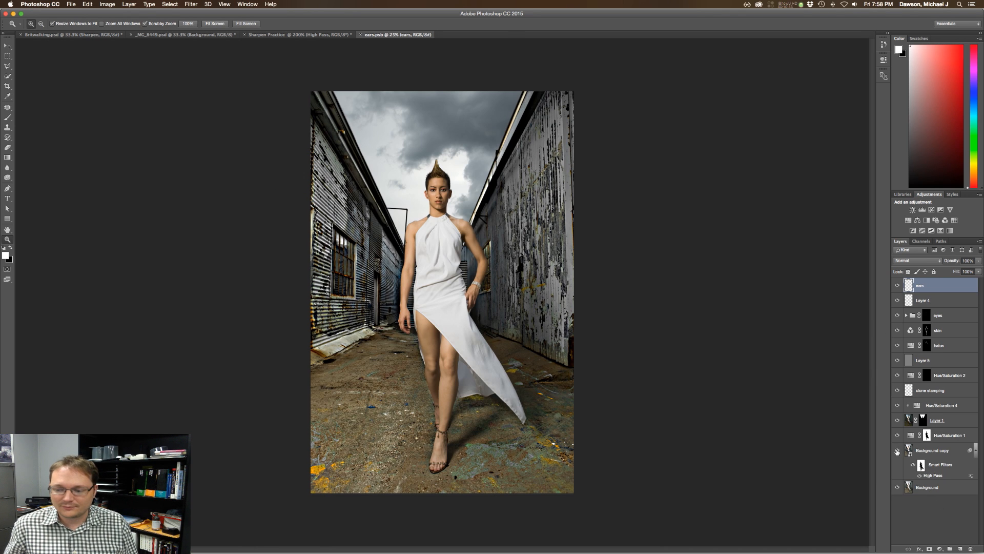
Hide all layers above Background in ears.psb, and show them again except Background copy.
{"action": "left_click_drag", "start_coordinate": [897, 450], "coordinate": [899, 281]}
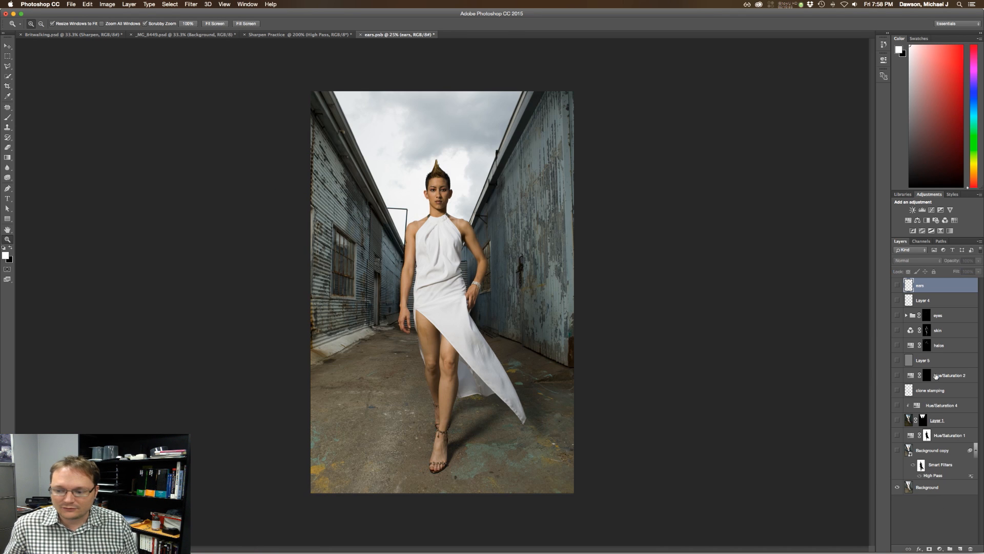
{"action": "left_click", "coordinate": [956, 493]}
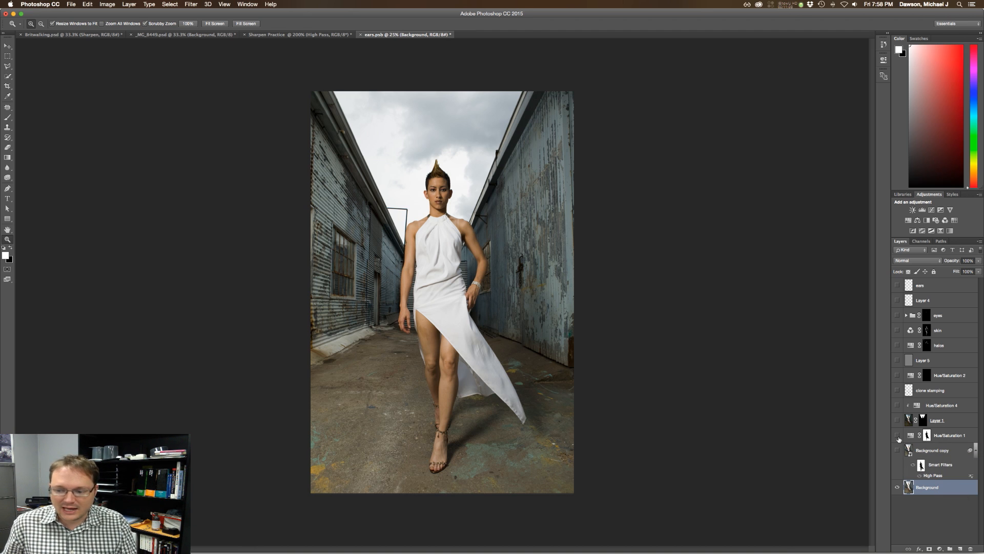
{"action": "left_click_drag", "start_coordinate": [898, 437], "coordinate": [898, 291]}
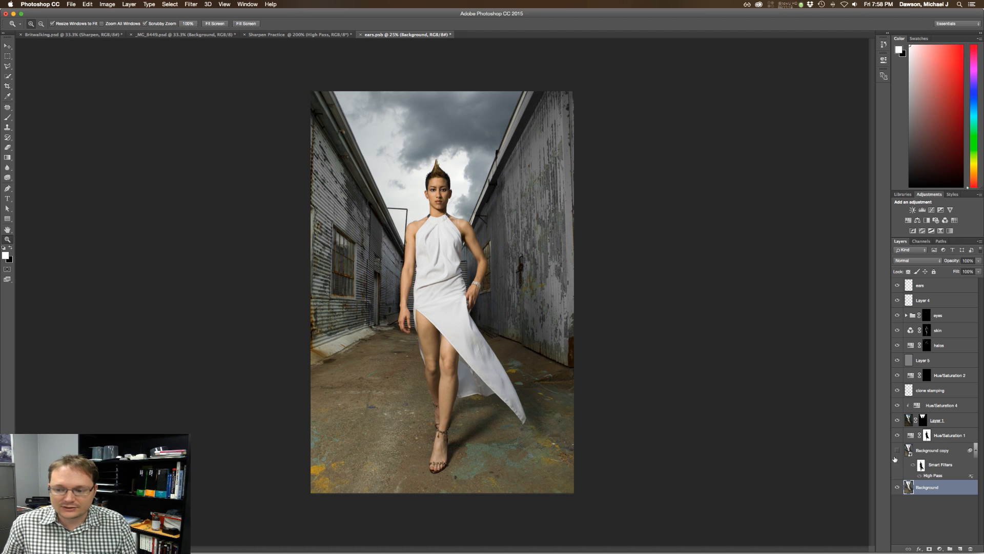
Stamp all visible layers into a new layer above the ears layer and convert it for smart filters.
{"action": "left_click", "coordinate": [950, 287]}
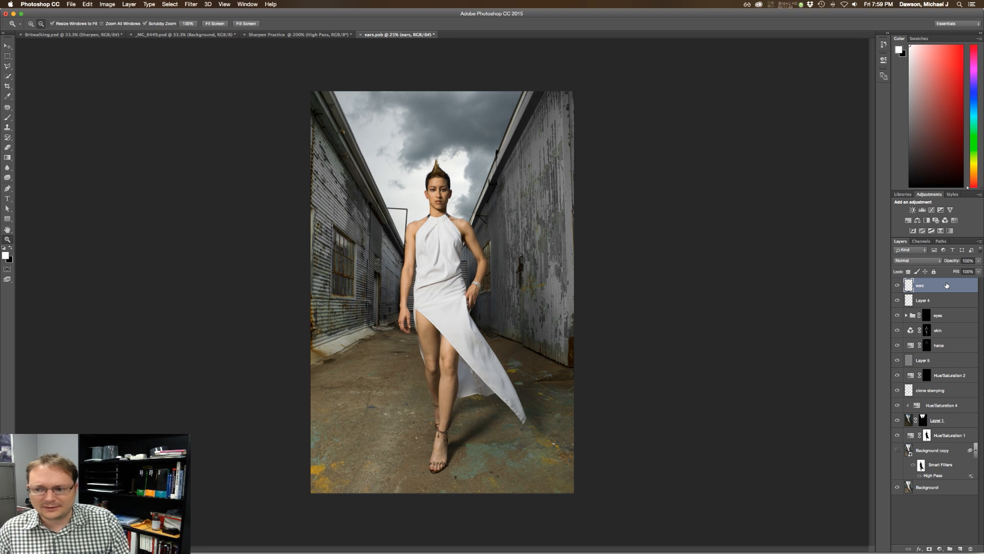
{"action": "key", "text": "super+alt+shift+e"}
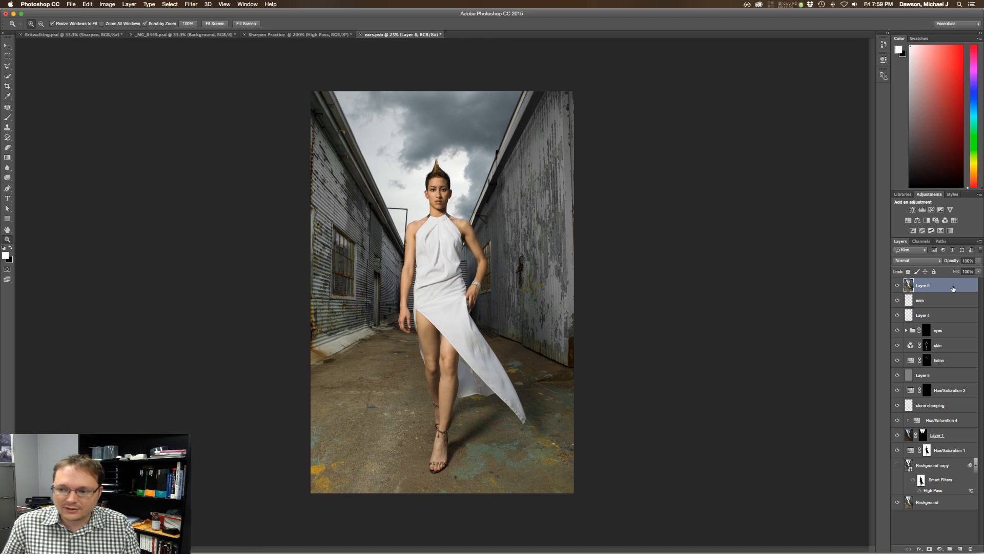
{"action": "left_click", "coordinate": [190, 5]}
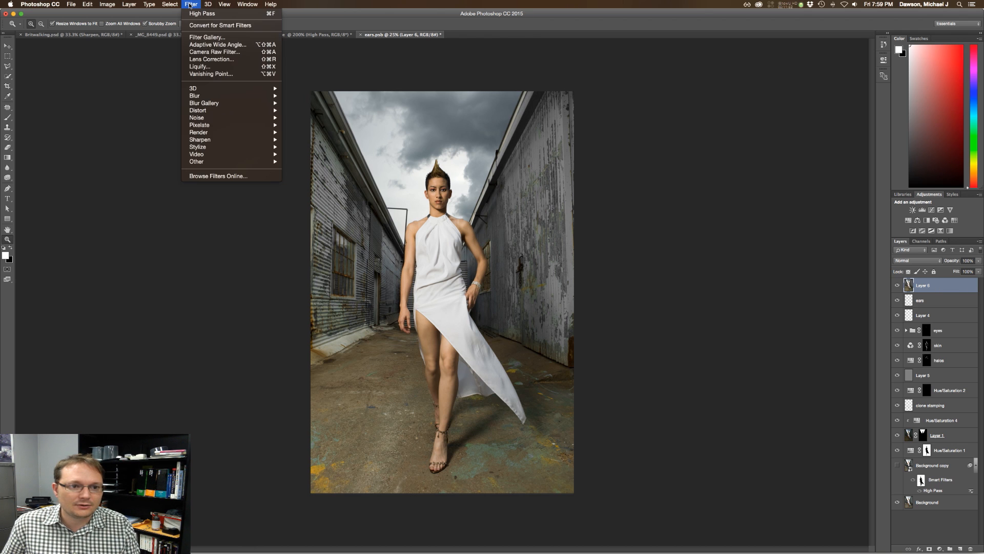
{"action": "left_click", "coordinate": [204, 25]}
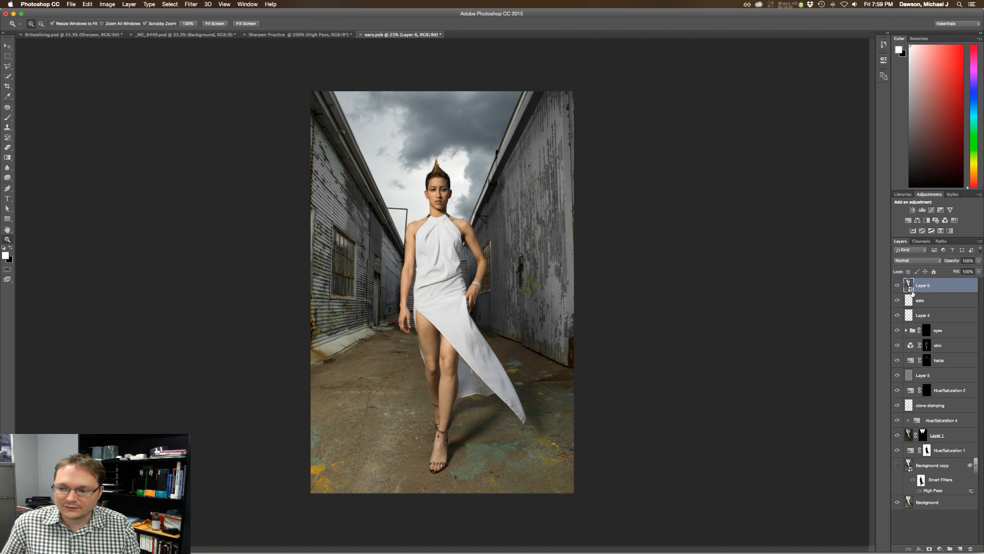
Apply a High Pass smart filter with a radius of 2.8 pixels to Layer 6.
{"action": "left_click", "coordinate": [191, 5]}
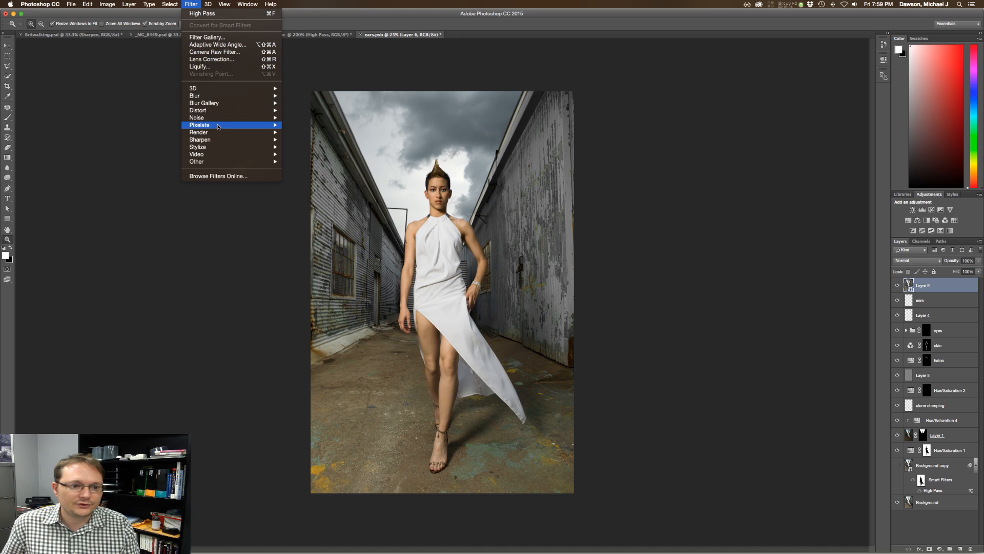
{"action": "mouse_move", "coordinate": [242, 142]}
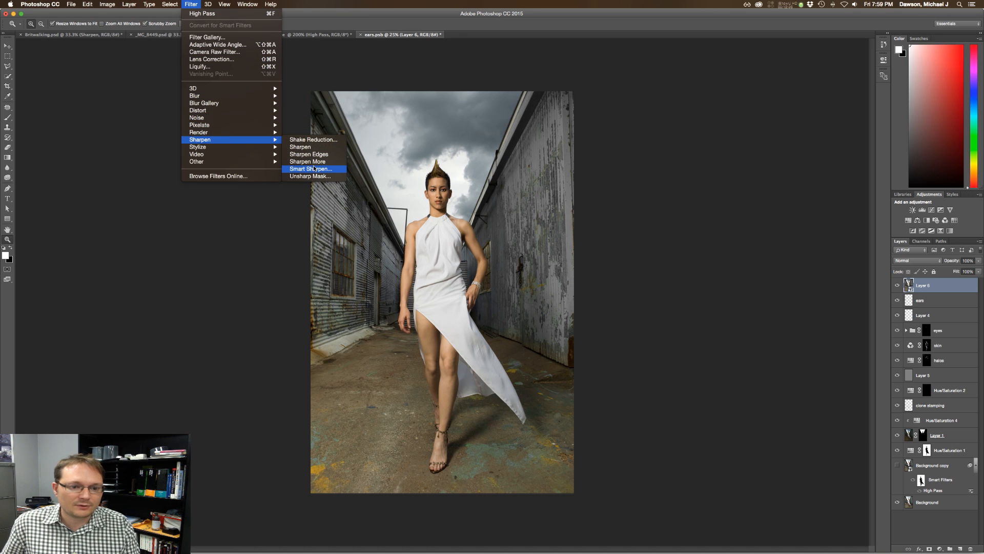
{"action": "mouse_move", "coordinate": [257, 166]}
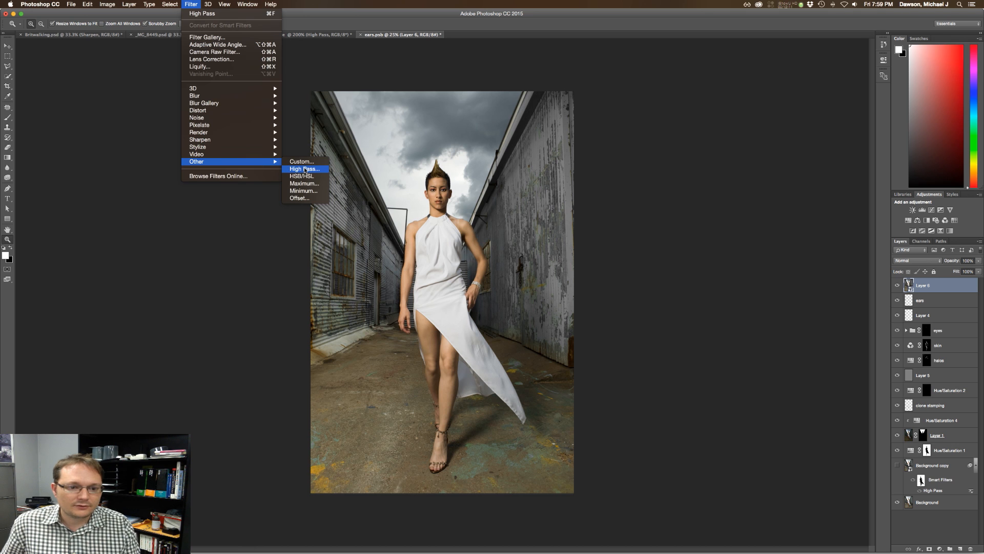
{"action": "left_click", "coordinate": [306, 170]}
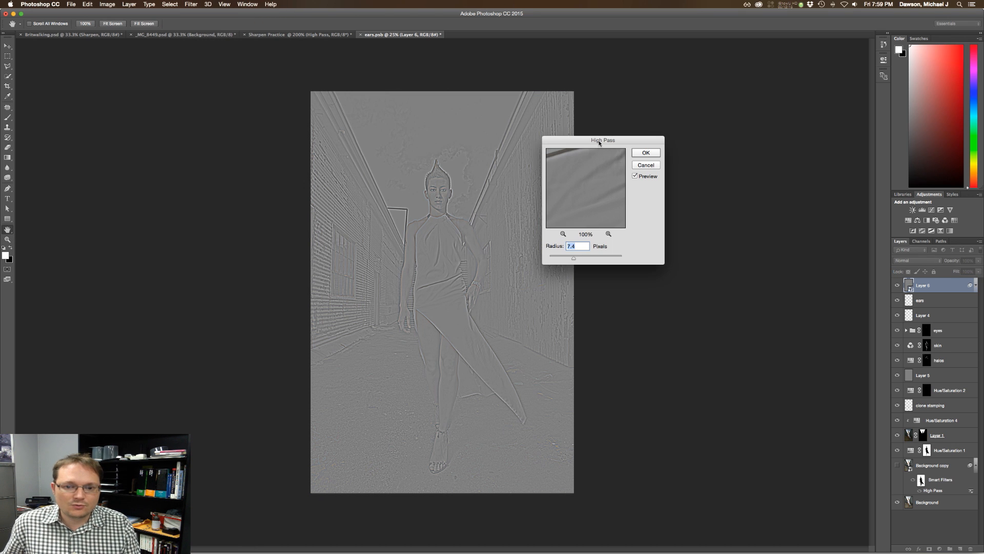
{"action": "left_click_drag", "start_coordinate": [601, 144], "coordinate": [638, 114]}
{"action": "left_click_drag", "start_coordinate": [611, 230], "coordinate": [598, 230]}
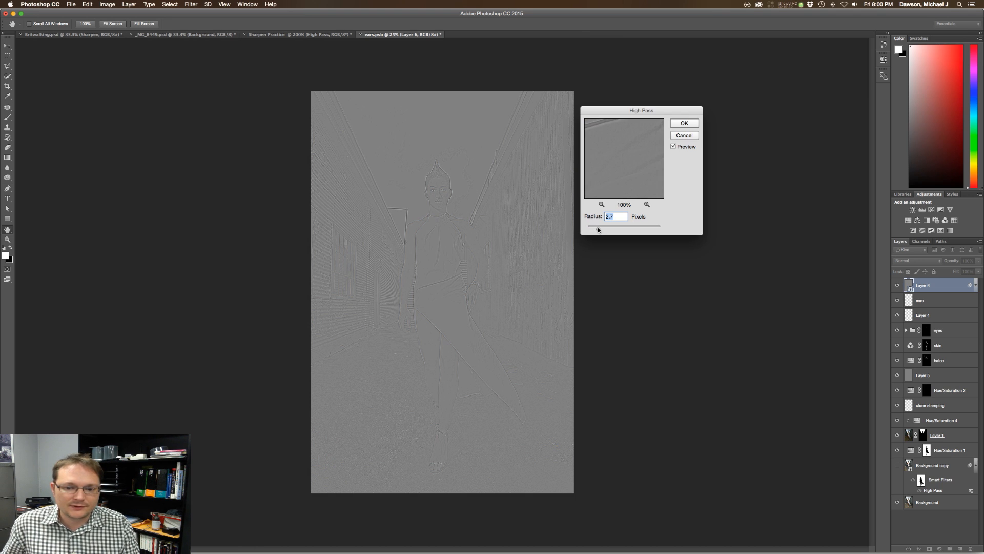
{"action": "left_click_drag", "start_coordinate": [599, 229], "coordinate": [598, 231]}
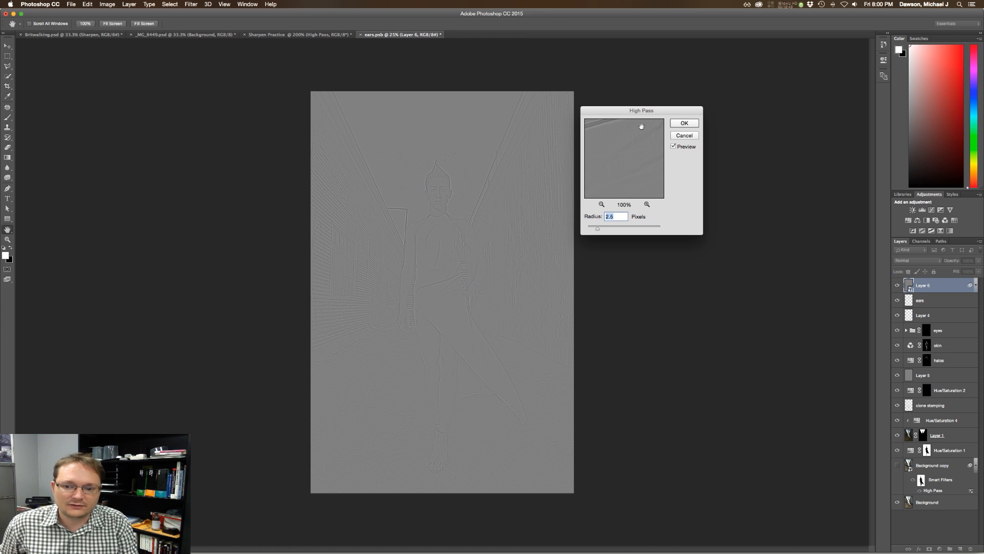
{"action": "left_click_drag", "start_coordinate": [597, 228], "coordinate": [598, 229]}
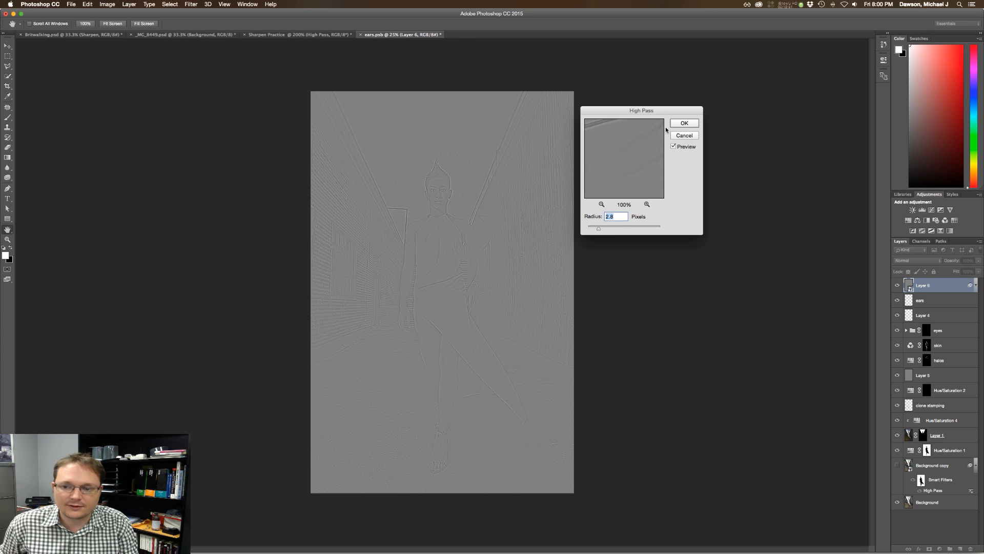
{"action": "left_click", "coordinate": [684, 123]}
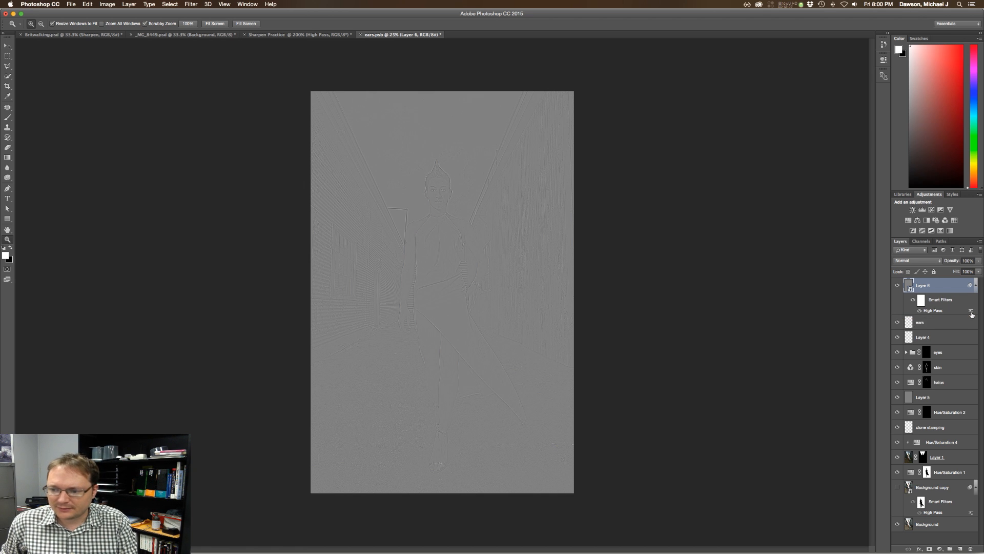
Set the blending mode of Layer 6's High Pass smart filter to Overlay at 100% opacity.
{"action": "double_click", "coordinate": [972, 312]}
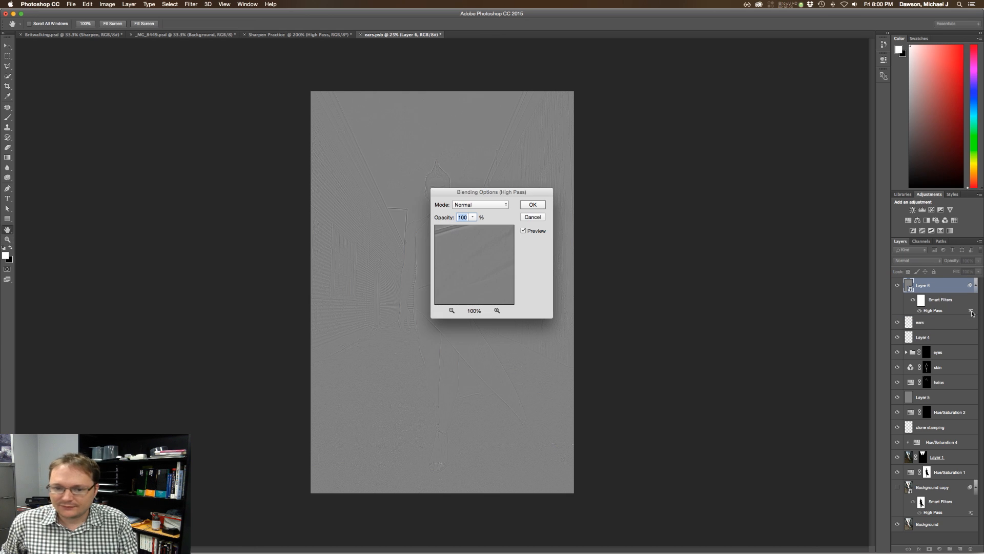
{"action": "left_click_drag", "start_coordinate": [483, 193], "coordinate": [675, 168]}
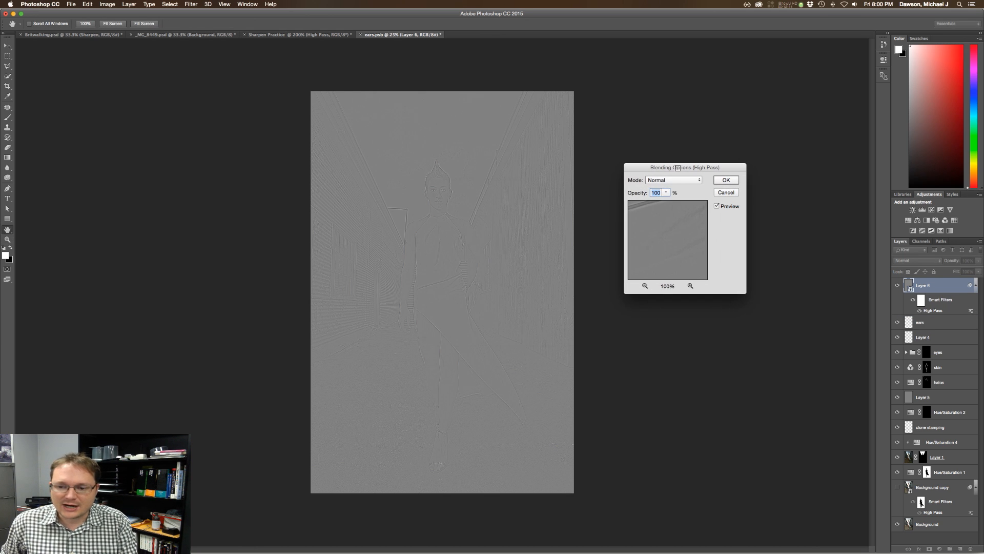
{"action": "left_click", "coordinate": [677, 181]}
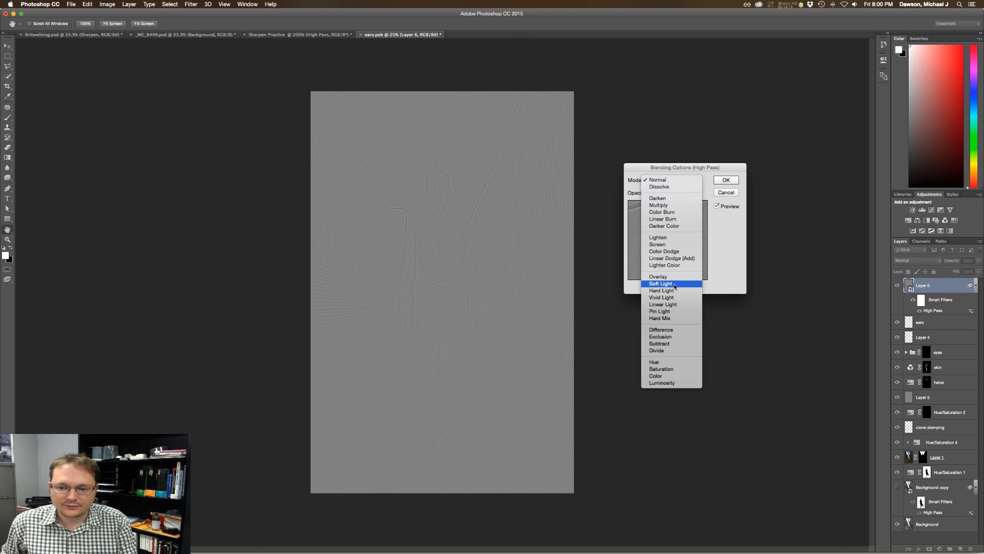
{"action": "left_click", "coordinate": [674, 277]}
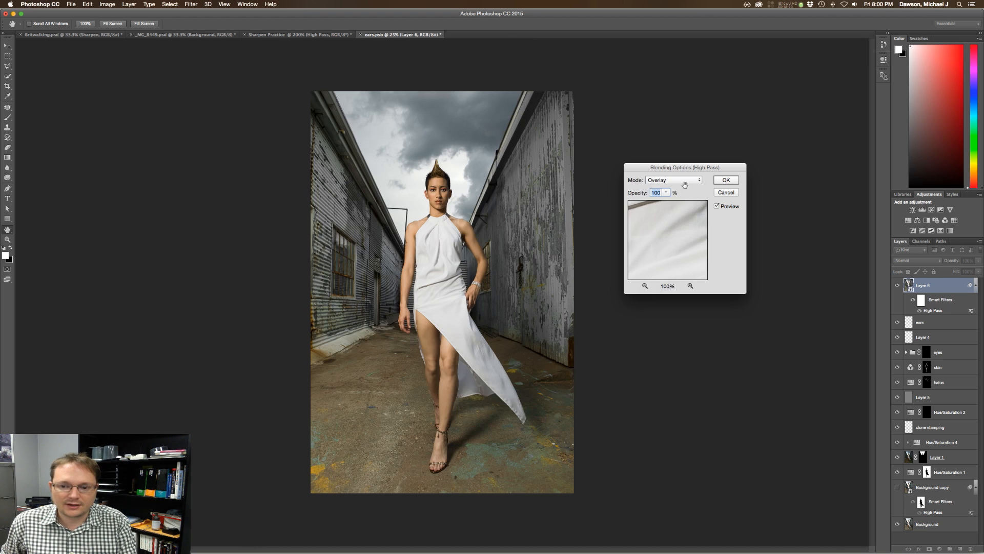
{"action": "left_click_drag", "start_coordinate": [683, 167], "coordinate": [700, 161]}
{"action": "left_click", "coordinate": [684, 186]}
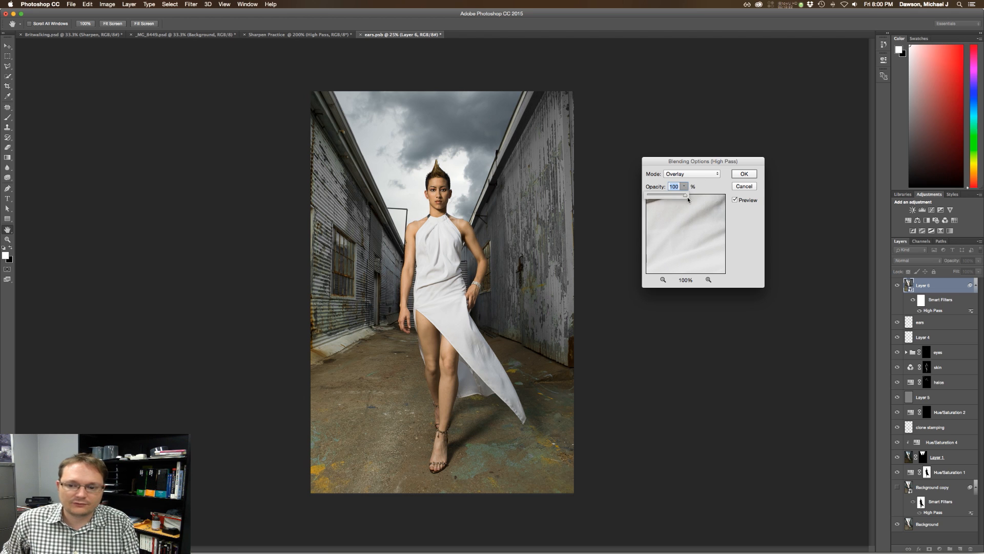
{"action": "mouse_move", "coordinate": [685, 197]}
{"action": "left_mouse_down"}
{"action": "mouse_move", "coordinate": [662, 198]}
{"action": "mouse_move", "coordinate": [686, 198]}
{"action": "left_mouse_up"}
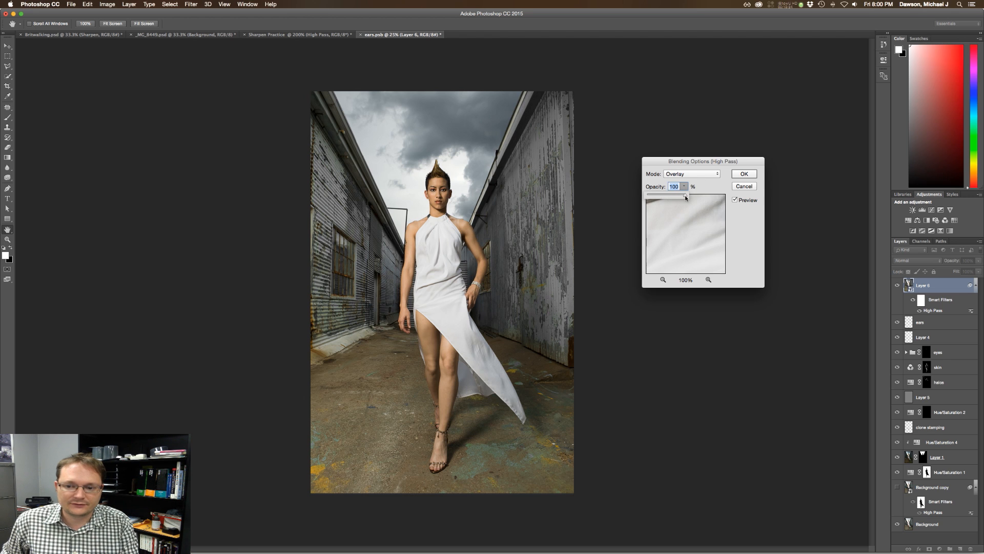
{"action": "left_click", "coordinate": [747, 176]}
Paint black over the background around the woman on Layer 6's smart filter mask, using a large brush at 100% flow.
{"action": "key", "text": "z"}
{"action": "left_click", "coordinate": [922, 300]}
{"action": "key", "text": "x"}
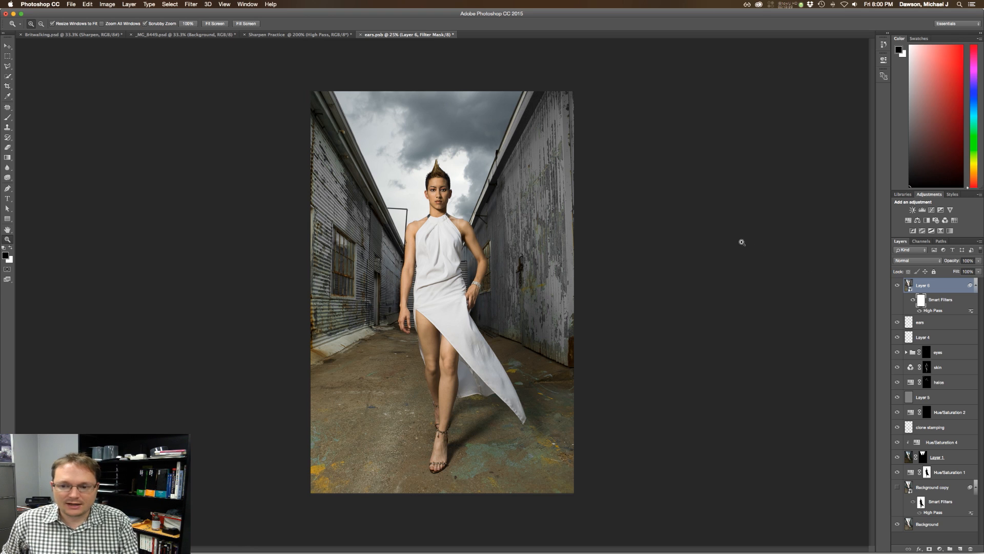
{"action": "key", "text": "b"}
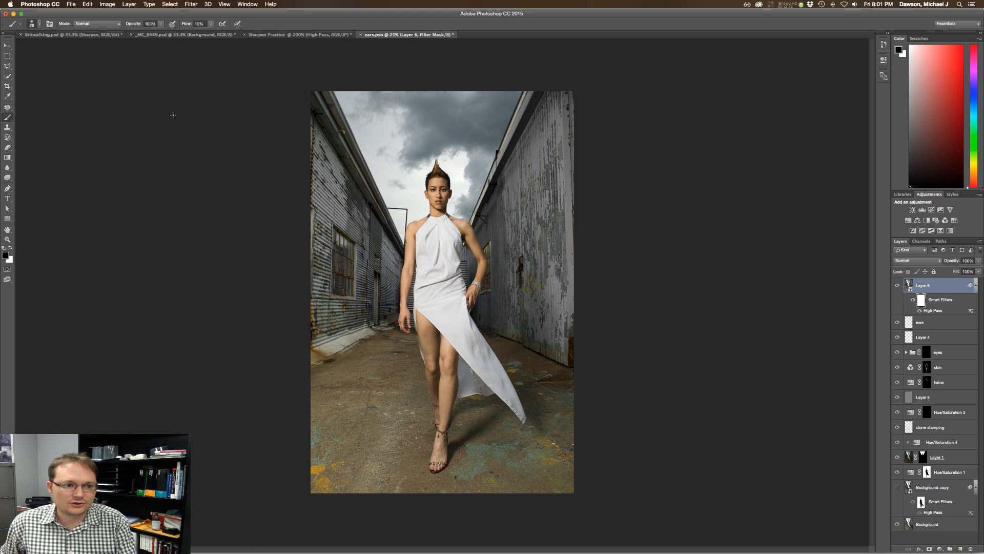
{"action": "key", "text": "shift+0"}
{"action": "key", "text": "bracketright"}
{"action": "key", "text": "bracketright"}
{"action": "key", "text": "bracketright"}
{"action": "key", "text": "bracketright"}
{"action": "key", "text": "bracketright"}
{"action": "key", "text": "bracketright"}
{"action": "key", "text": "bracketright"}
{"action": "key", "text": "bracketright"}
{"action": "key", "text": "bracketright"}
{"action": "key", "text": "bracketright"}
{"action": "key", "text": "bracketright"}
{"action": "key", "text": "bracketright"}
{"action": "key", "text": "bracketright"}
{"action": "key", "text": "bracketright"}
{"action": "key", "text": "bracketright"}
{"action": "key", "text": "bracketright"}
{"action": "key", "text": "bracketright"}
{"action": "key", "text": "bracketright"}
{"action": "key", "text": "bracketright"}
{"action": "key", "text": "bracketright"}
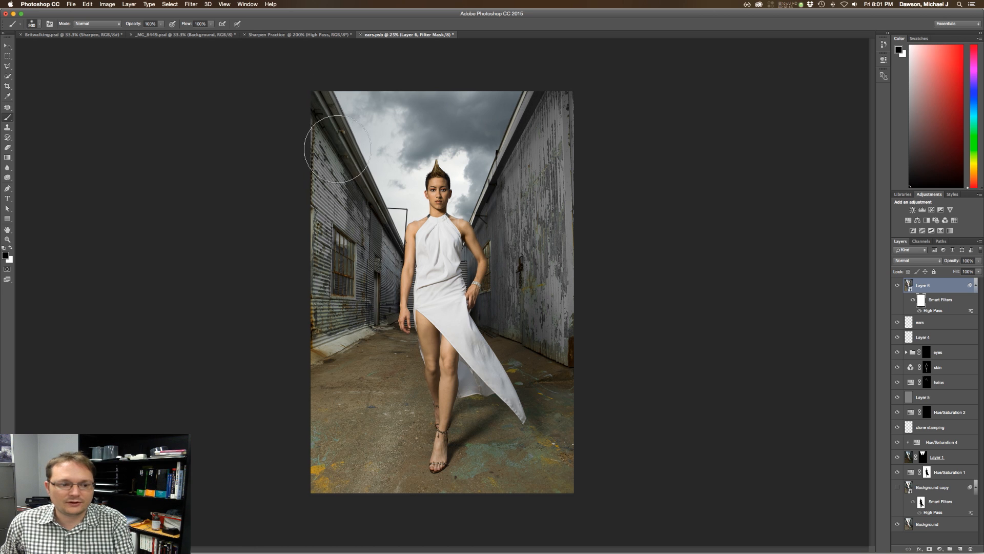
{"action": "mouse_move", "coordinate": [341, 142]}
{"action": "left_mouse_down"}
{"action": "mouse_move", "coordinate": [334, 233]}
{"action": "mouse_move", "coordinate": [330, 140]}
{"action": "left_mouse_up"}
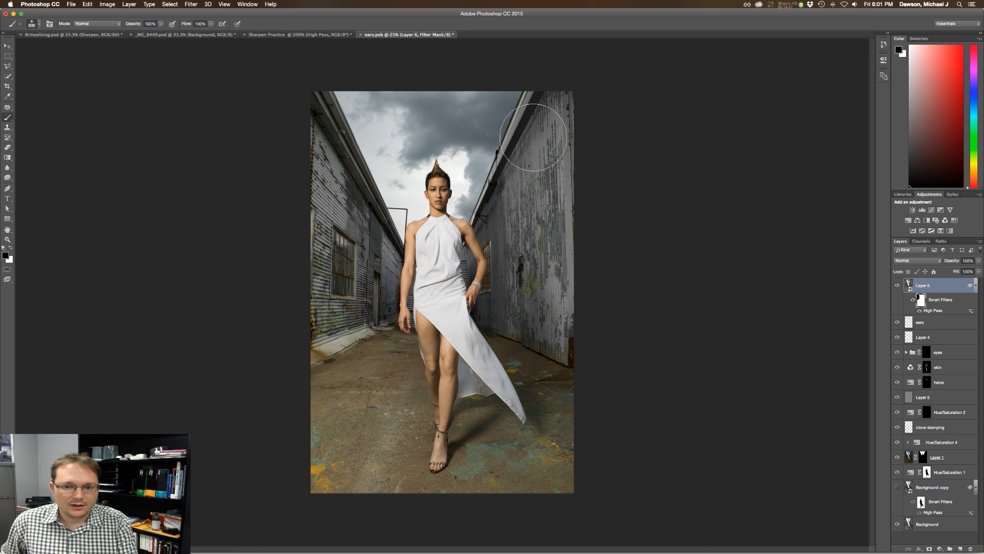
Delete the High Pass smart filter from Layer 6.
{"action": "key", "text": "super+equal"}
{"action": "key", "text": "x"}
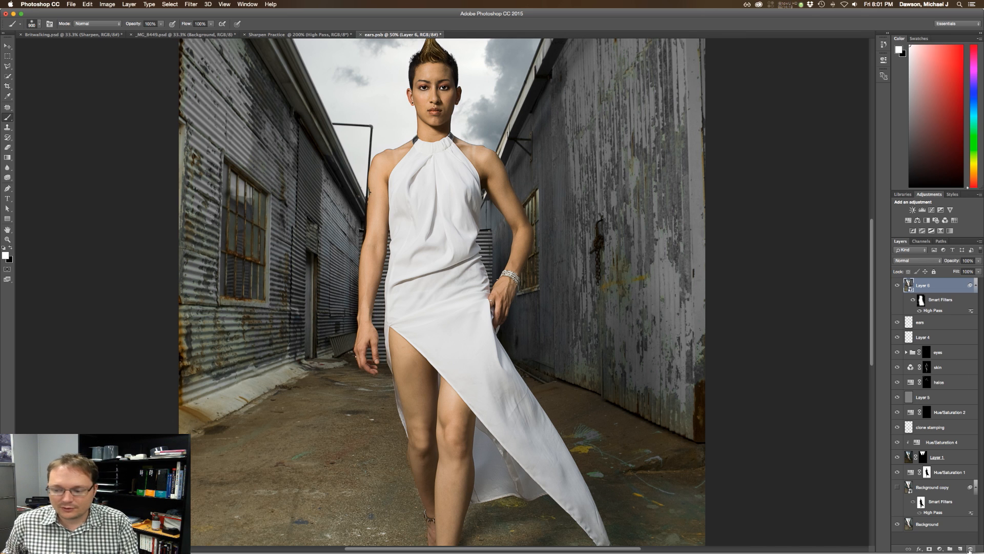
{"action": "left_click_drag", "start_coordinate": [932, 313], "coordinate": [969, 549]}
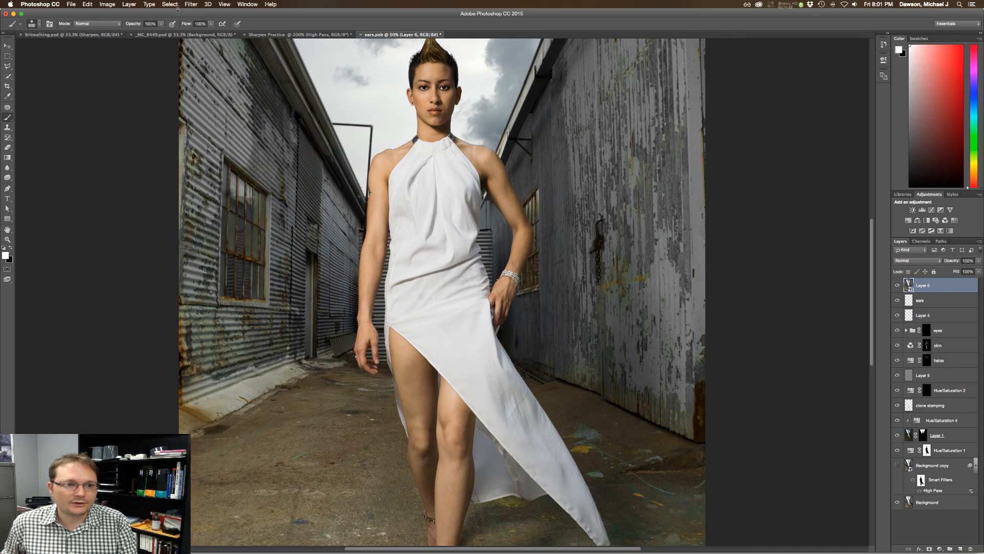
Apply Smart Sharpen to Layer 6 with amount 160%, radius 4 px, noise reduction 10% and Lens Blur removal.
{"action": "left_click", "coordinate": [191, 4]}
{"action": "mouse_move", "coordinate": [236, 135]}
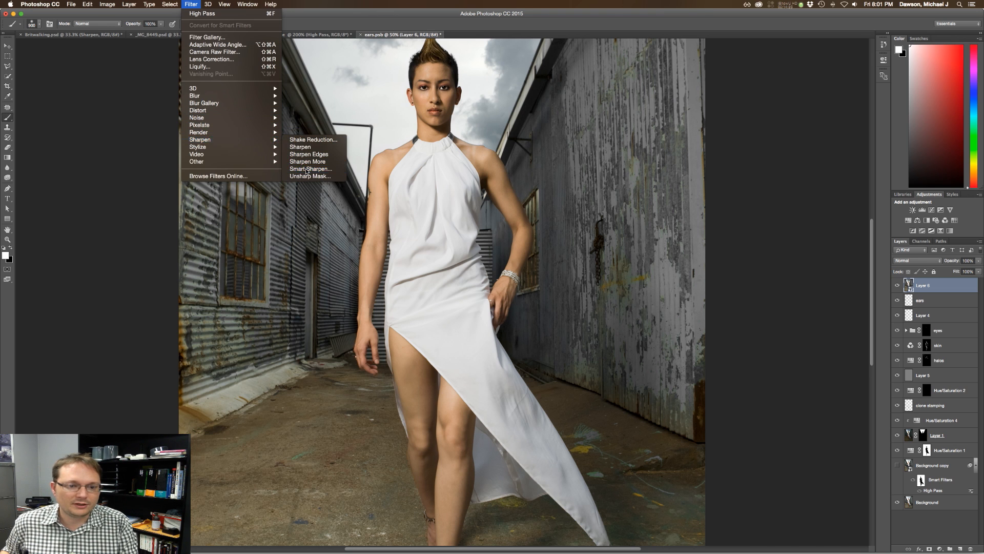
{"action": "left_click", "coordinate": [306, 171]}
{"action": "left_click", "coordinate": [716, 93]}
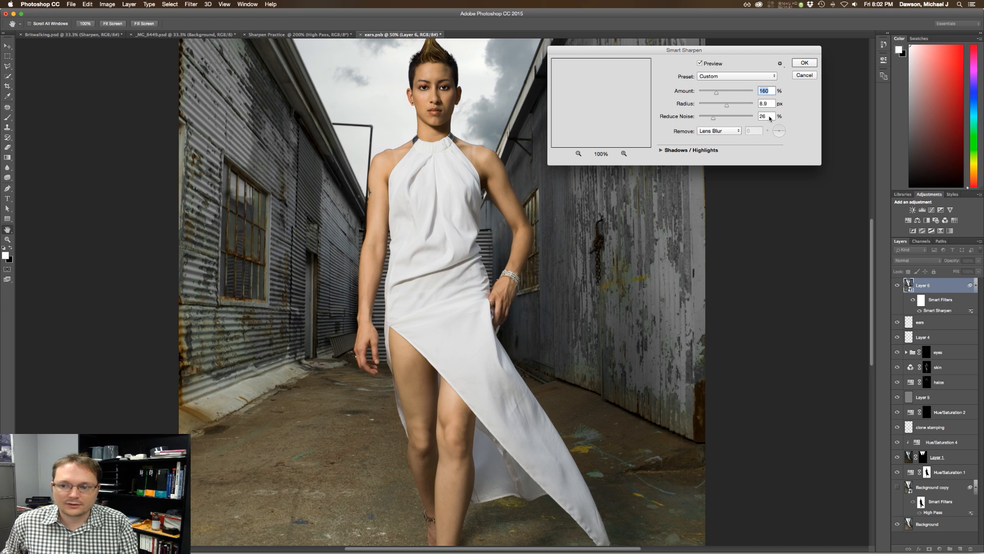
{"action": "left_click_drag", "start_coordinate": [769, 116], "coordinate": [758, 118]}
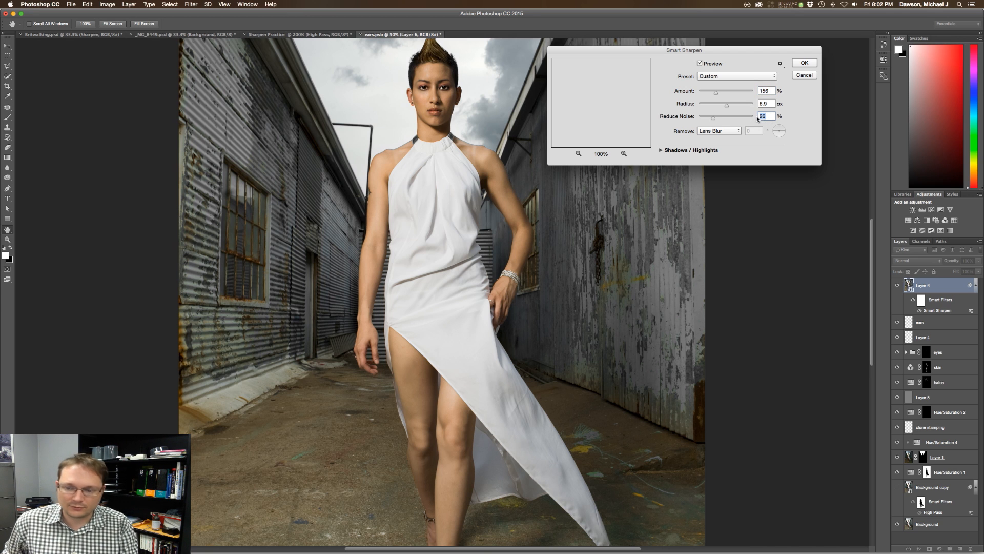
{"action": "type", "text": "10"}
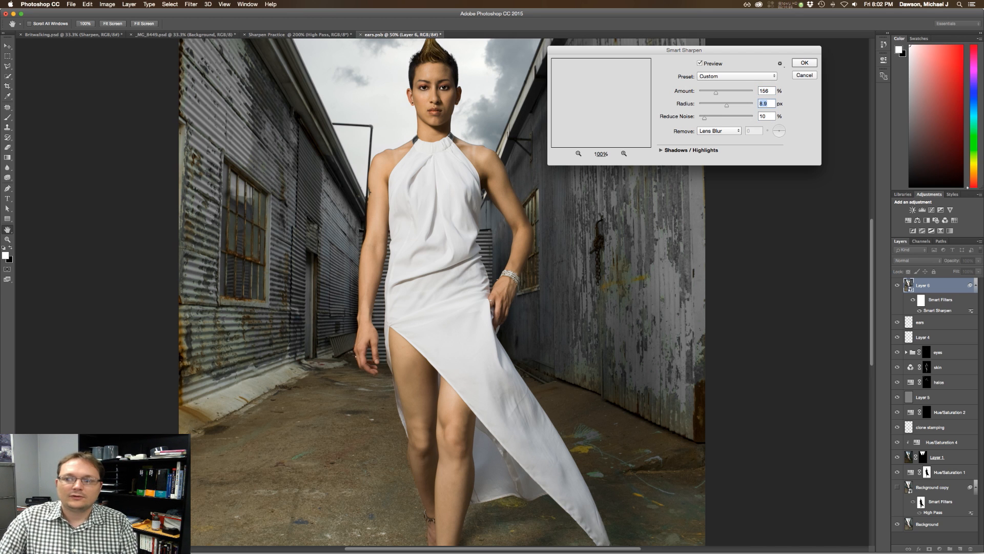
{"action": "left_click_drag", "start_coordinate": [769, 91], "coordinate": [747, 90]}
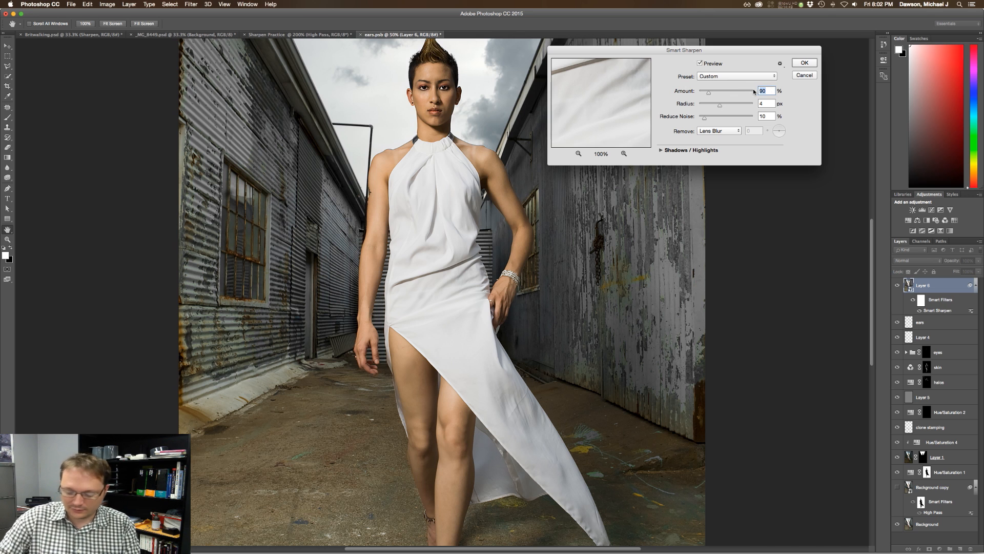
{"action": "type", "text": "160"}
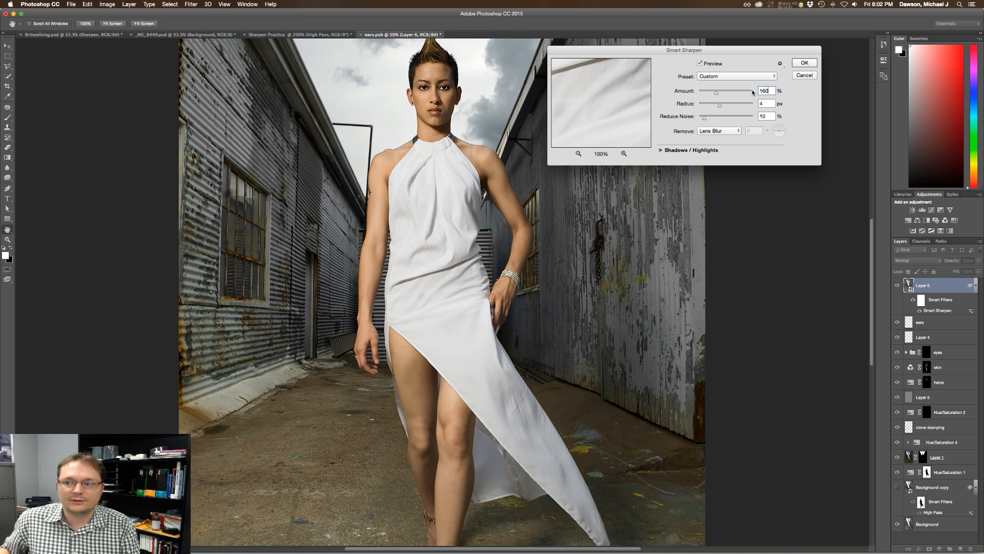
{"action": "key", "text": "Tab"}
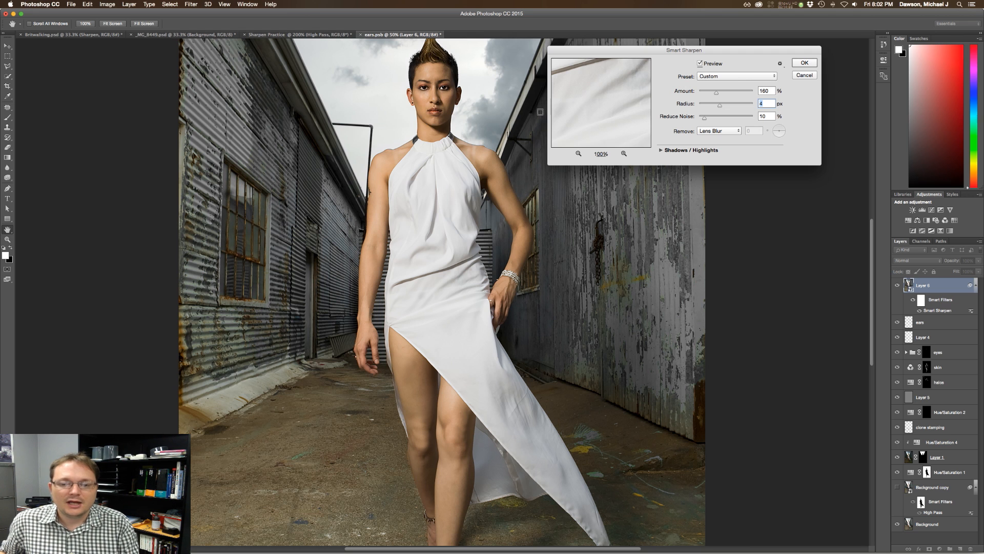
{"action": "left_click", "coordinate": [805, 63]}
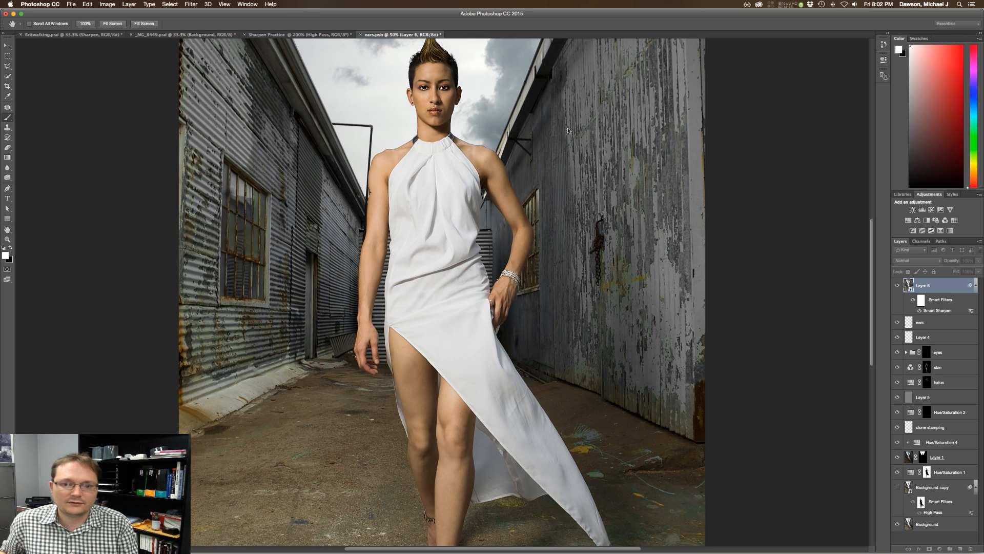
Examine the sharpened edges around the woman's ear, jaw and lips at high magnification and in the wider image.
{"action": "left_click_drag", "start_coordinate": [433, 106], "coordinate": [457, 157]}
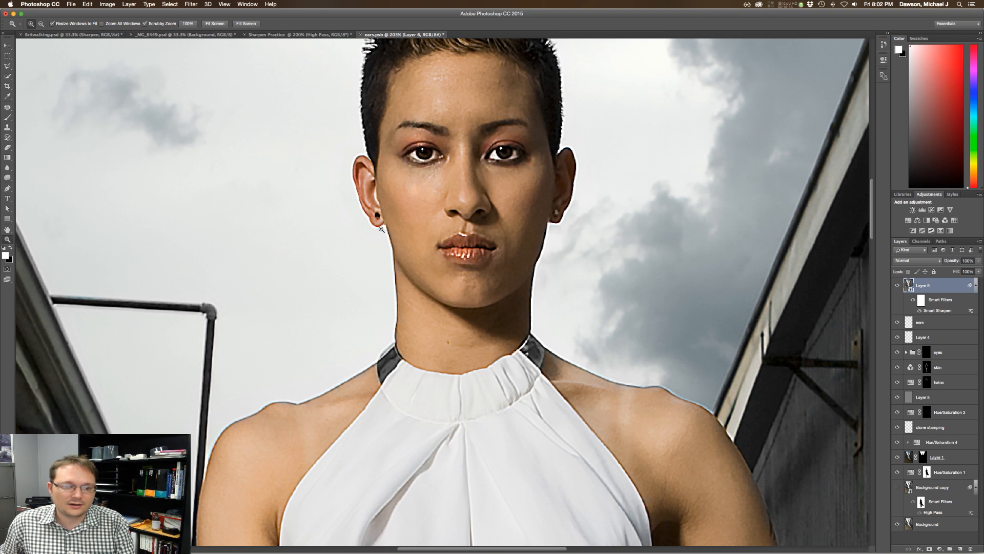
{"action": "left_click_drag", "start_coordinate": [380, 229], "coordinate": [433, 250]}
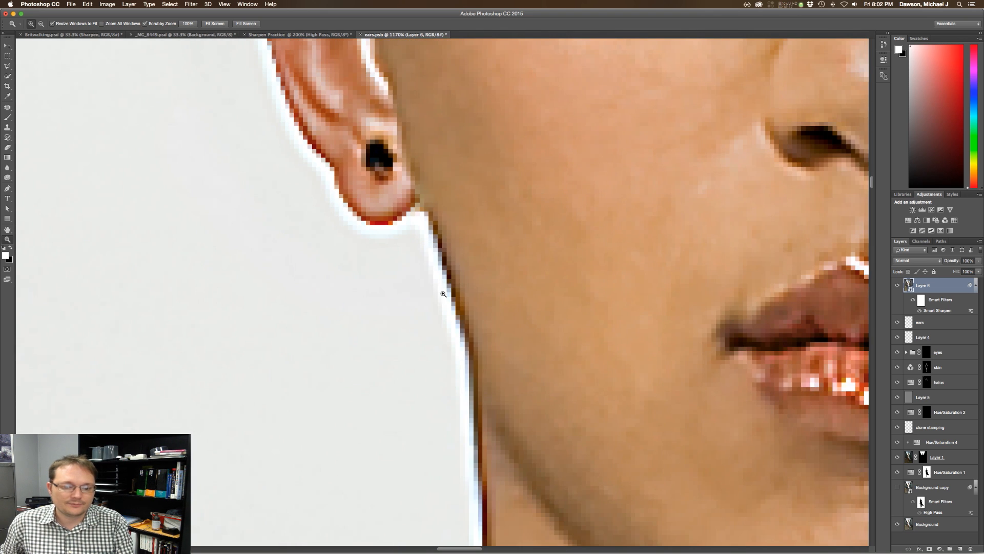
{"action": "left_click_drag", "start_coordinate": [638, 222], "coordinate": [524, 177]}
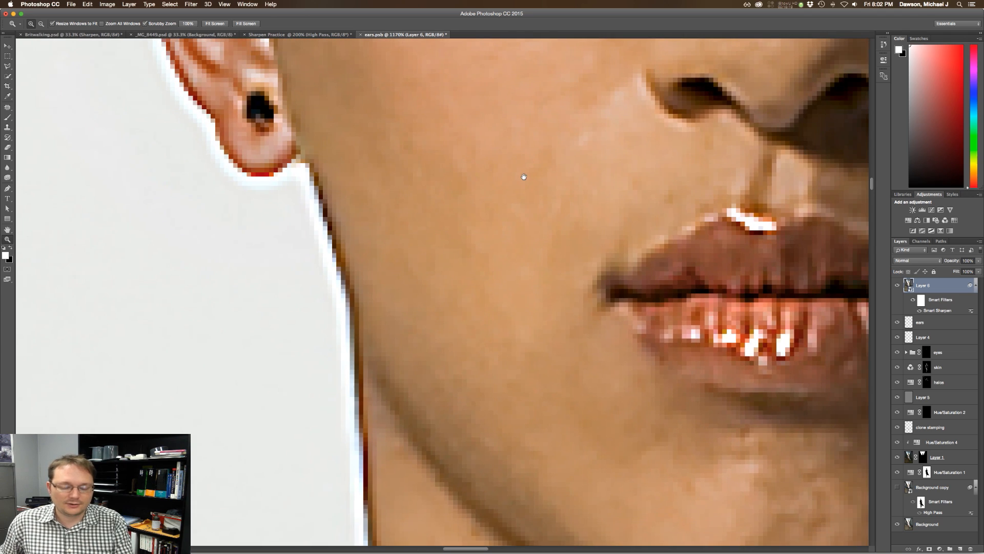
{"action": "key", "text": "super+minus"}
{"action": "key", "text": "super+minus"}
{"action": "key", "text": "super+minus"}
{"action": "key", "text": "super+minus"}
{"action": "key", "text": "super+minus"}
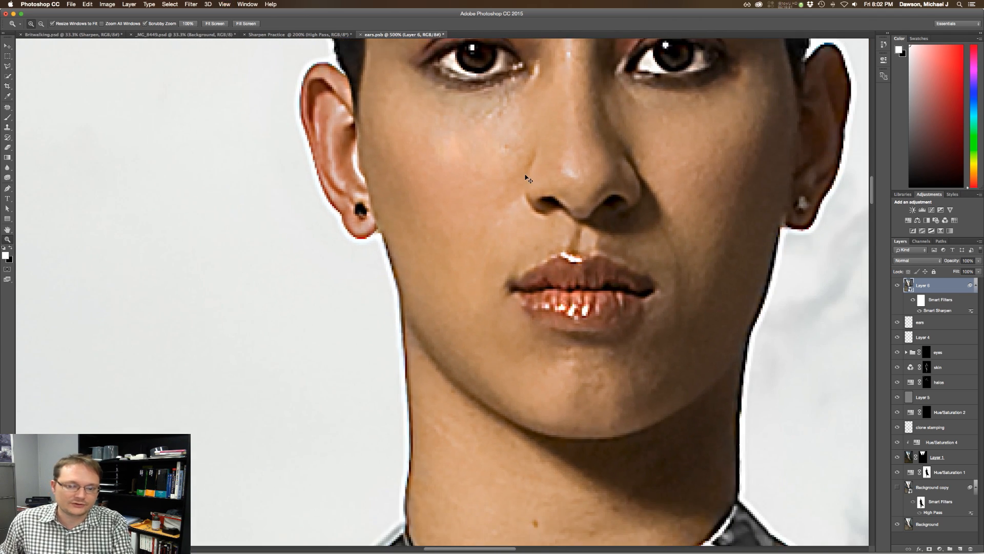
{"action": "key", "text": "super+minus"}
{"action": "key", "text": "super+minus"}
{"action": "key", "text": "super+minus"}
{"action": "key", "text": "super+minus"}
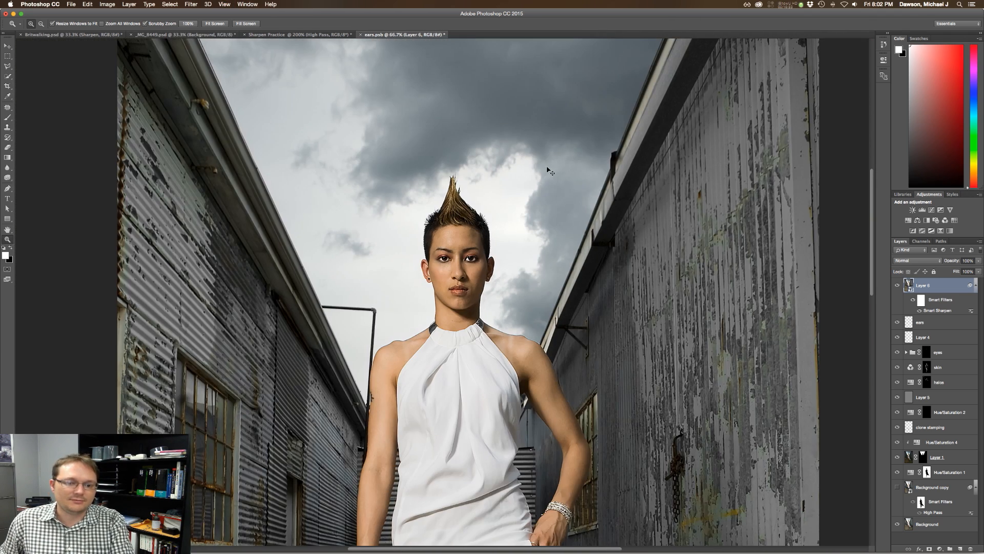
{"action": "key", "text": "super+minus"}
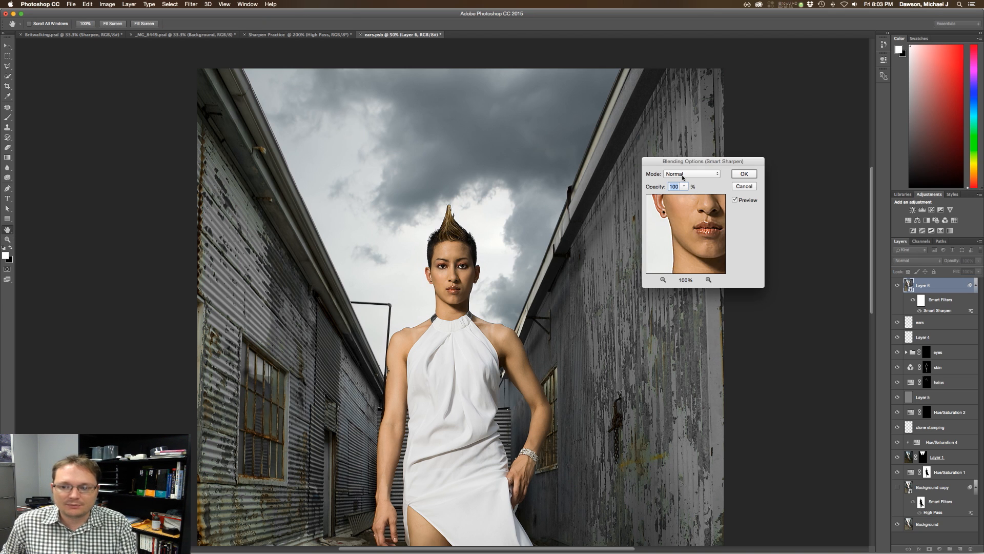
Set the blend mode of Layer 6's Smart Sharpen filter to Luminosity at 100% opacity.
{"action": "left_click_drag", "start_coordinate": [697, 162], "coordinate": [710, 152]}
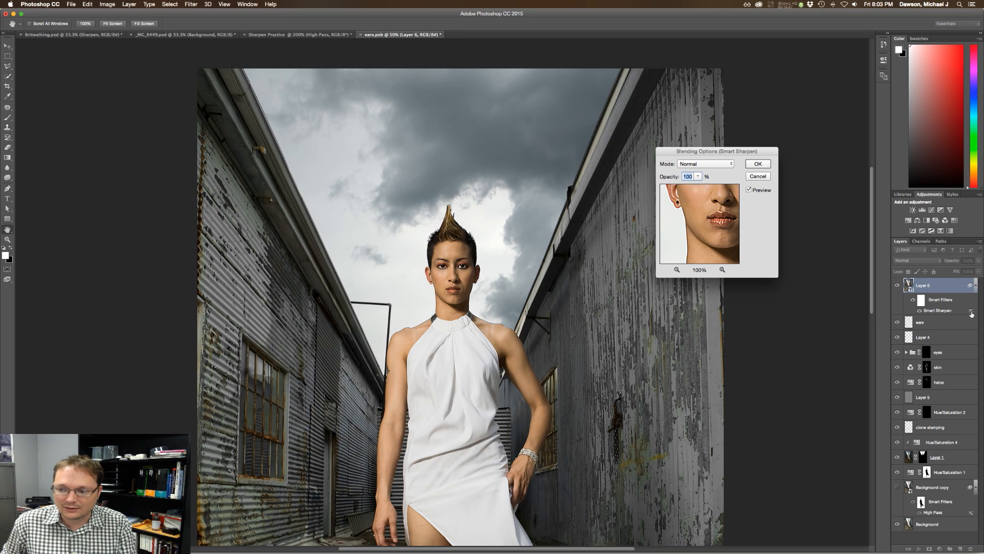
{"action": "left_click", "coordinate": [721, 165]}
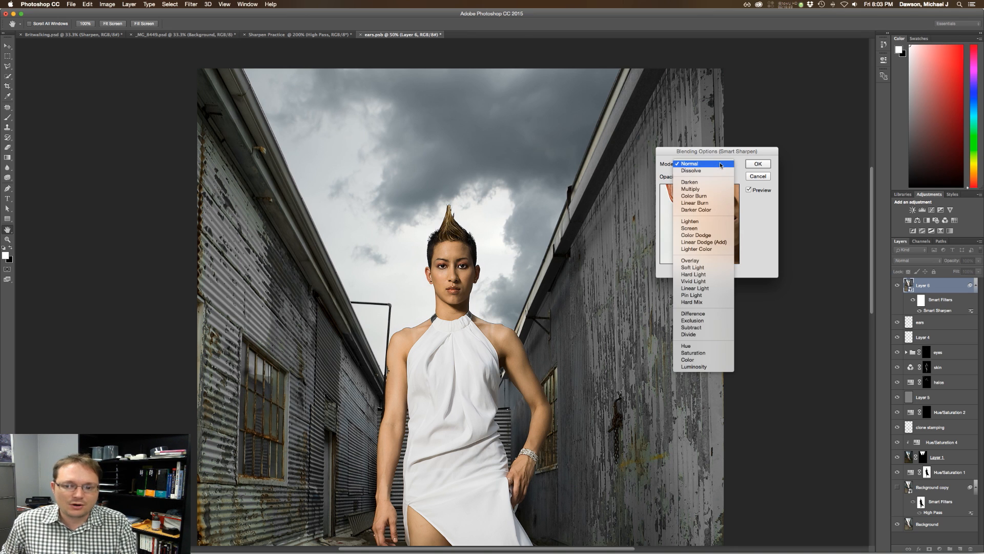
{"action": "left_click", "coordinate": [710, 367]}
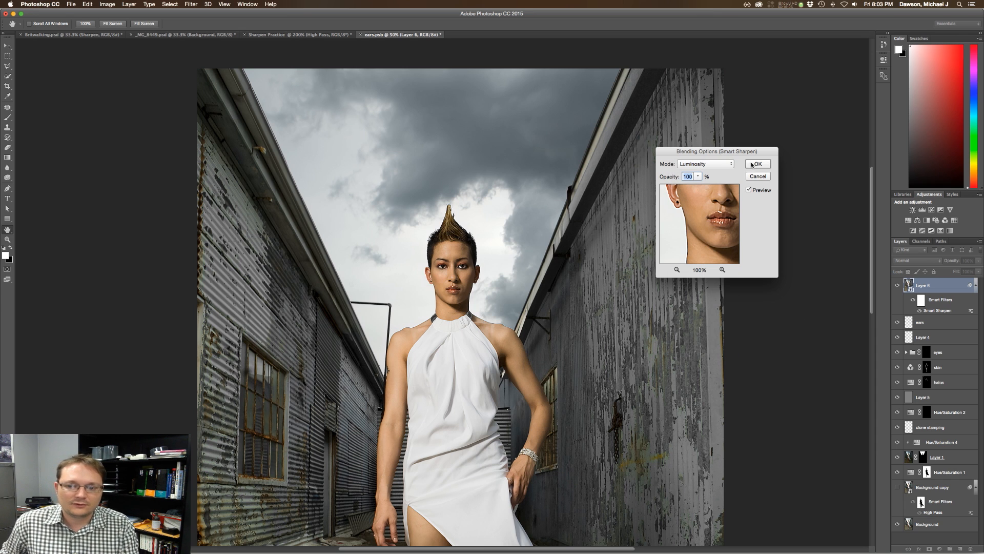
{"action": "left_click", "coordinate": [755, 164]}
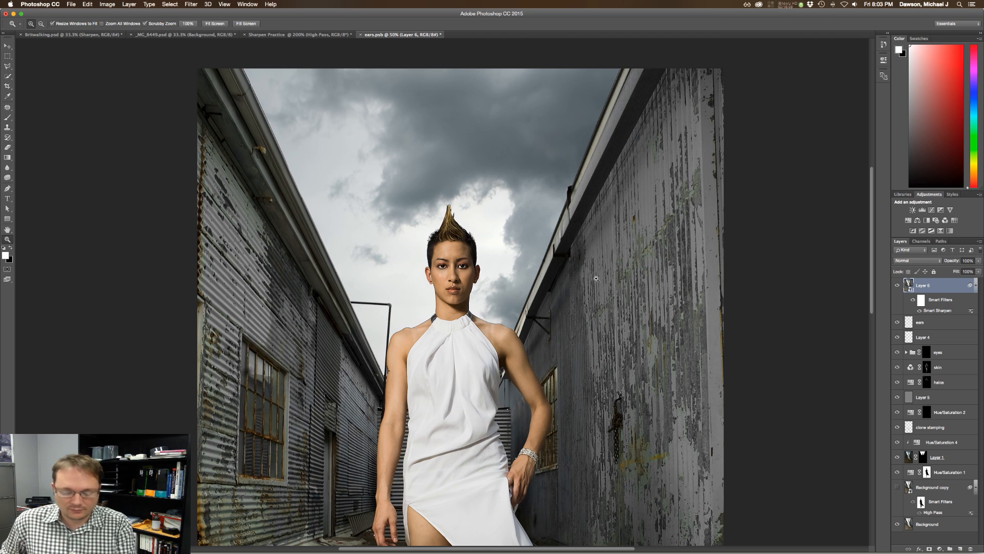
Target Layer 6's smart filter mask and hide the layer to view the portrait without sharpening.
{"action": "left_click", "coordinate": [921, 301]}
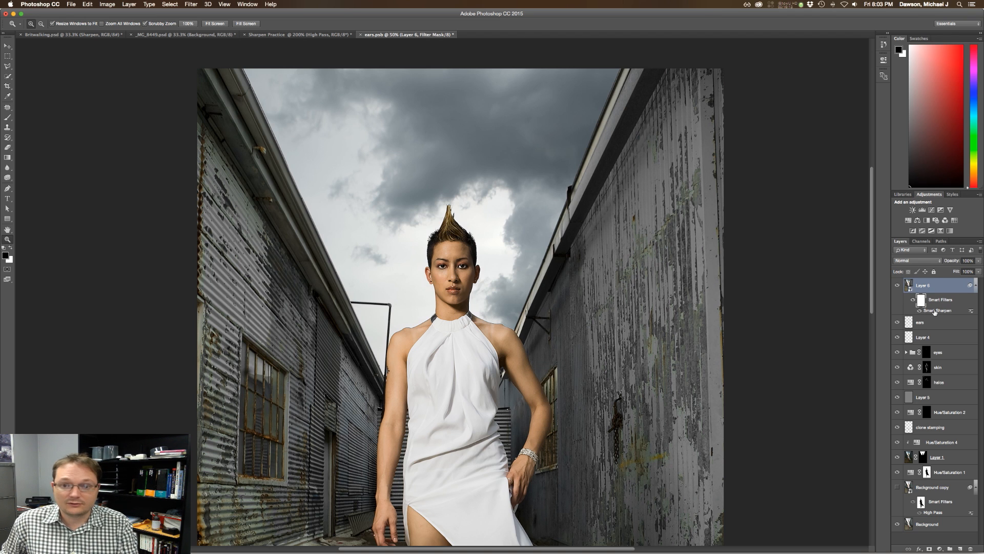
{"action": "left_click", "coordinate": [897, 285]}
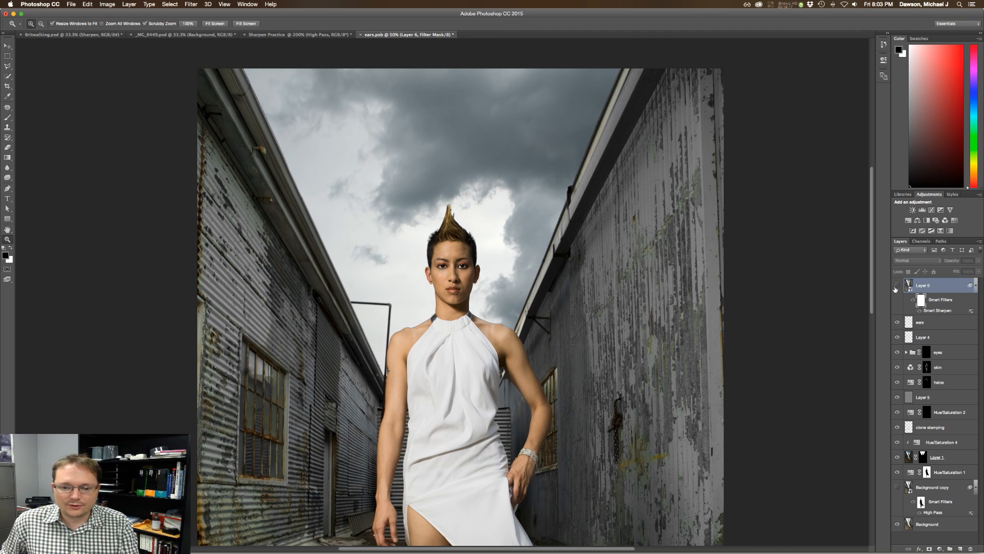
In _MG_8449.psd, duplicate the Background layer and convert the copy for smart filters.
{"action": "left_click", "coordinate": [165, 34]}
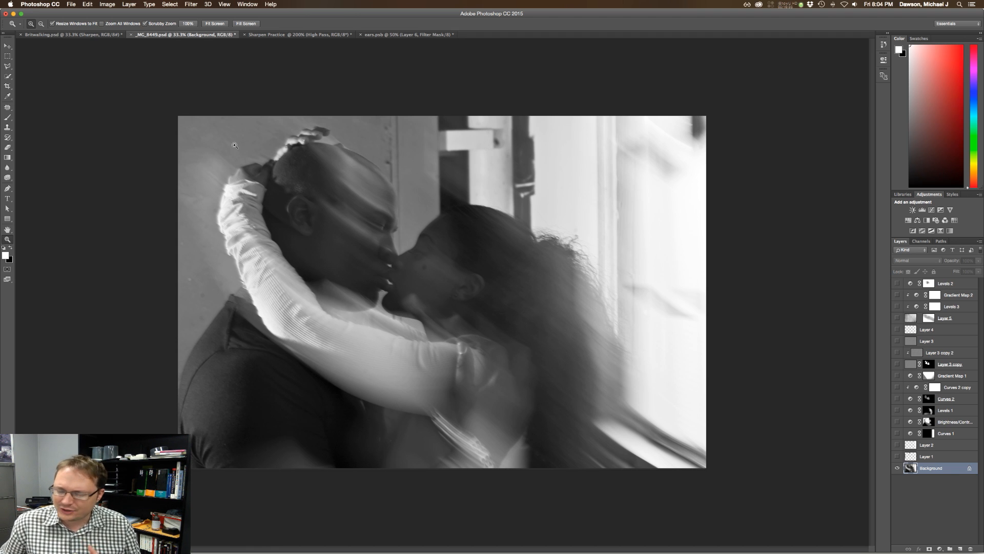
{"action": "key", "text": "super+j"}
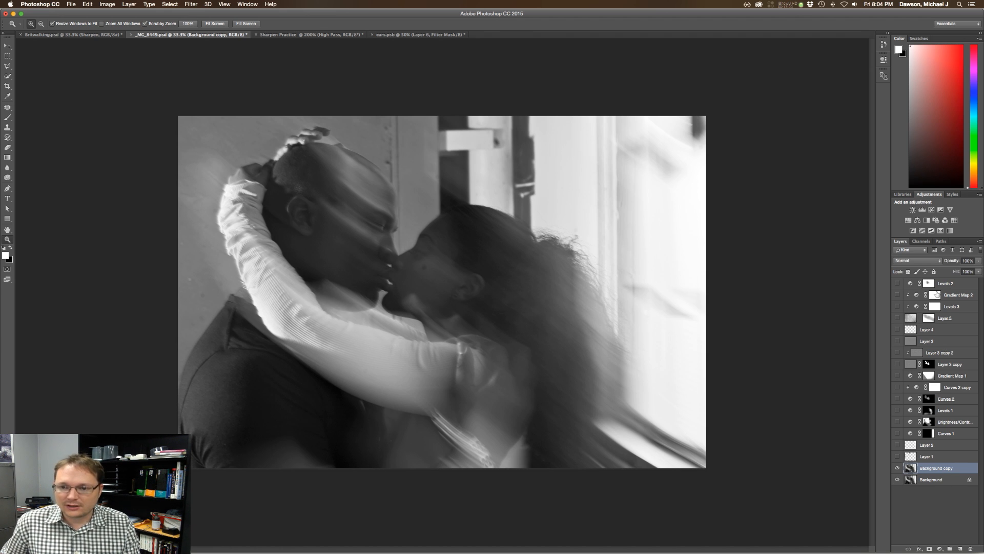
{"action": "left_click", "coordinate": [194, 6]}
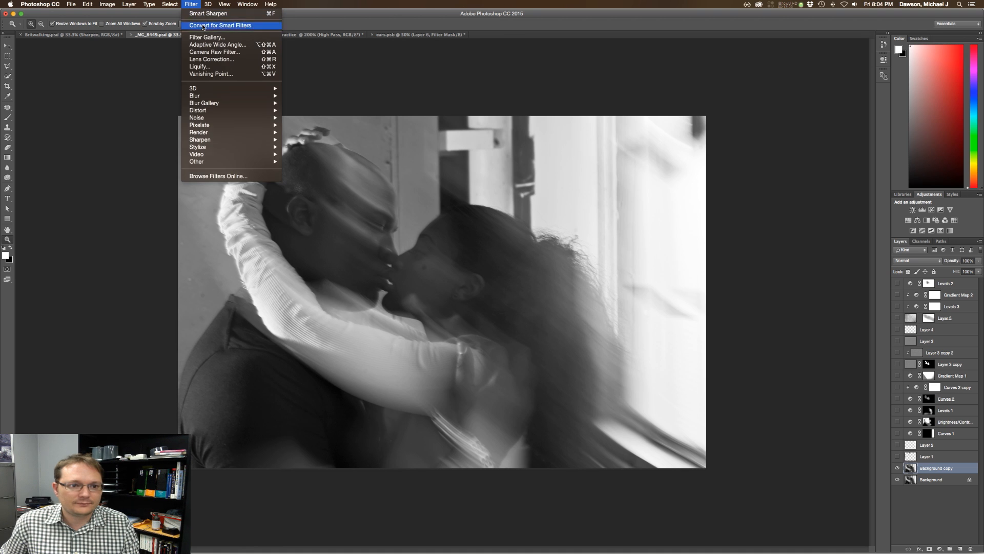
{"action": "left_click", "coordinate": [207, 25]}
Set up Smart Sharpen on the Background copy with amount 344%, radius 41.7 px, noise reduction 19% and Lens Blur removal.
{"action": "left_click", "coordinate": [190, 4]}
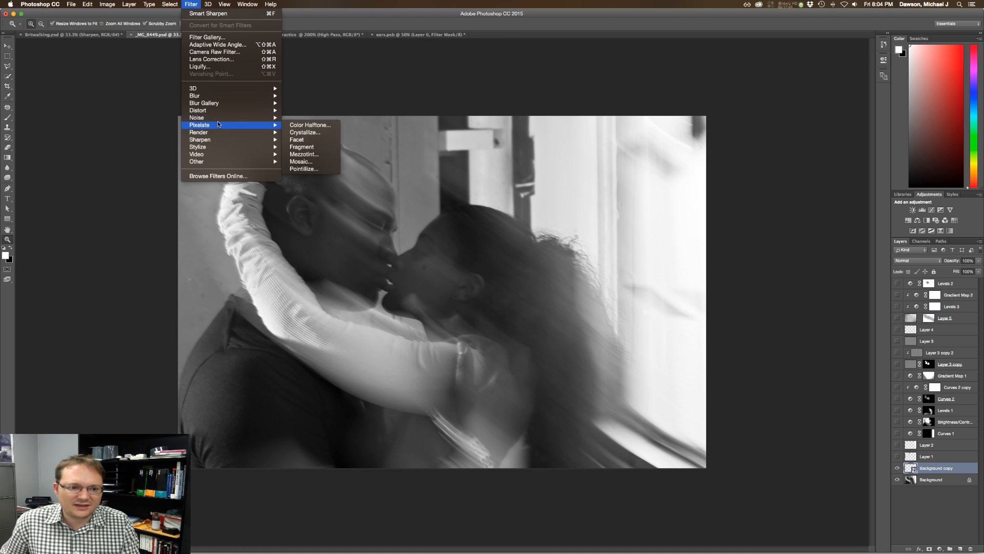
{"action": "mouse_move", "coordinate": [223, 140]}
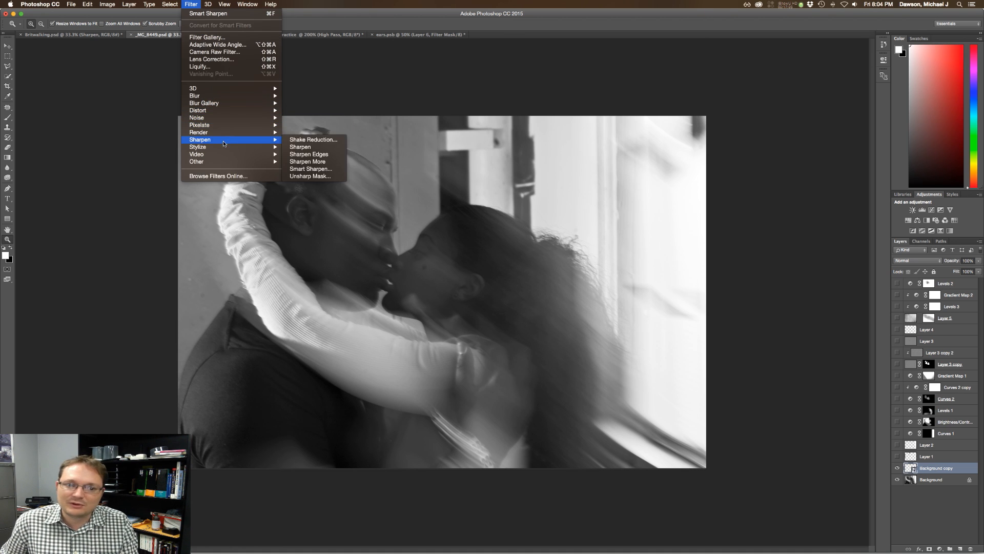
{"action": "left_click", "coordinate": [310, 168]}
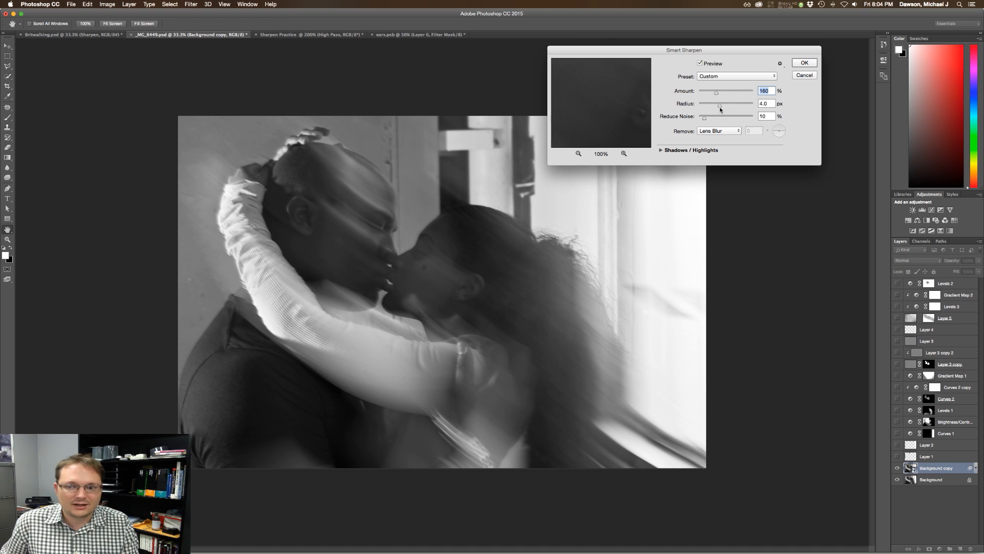
{"action": "left_click_drag", "start_coordinate": [722, 108], "coordinate": [736, 93]}
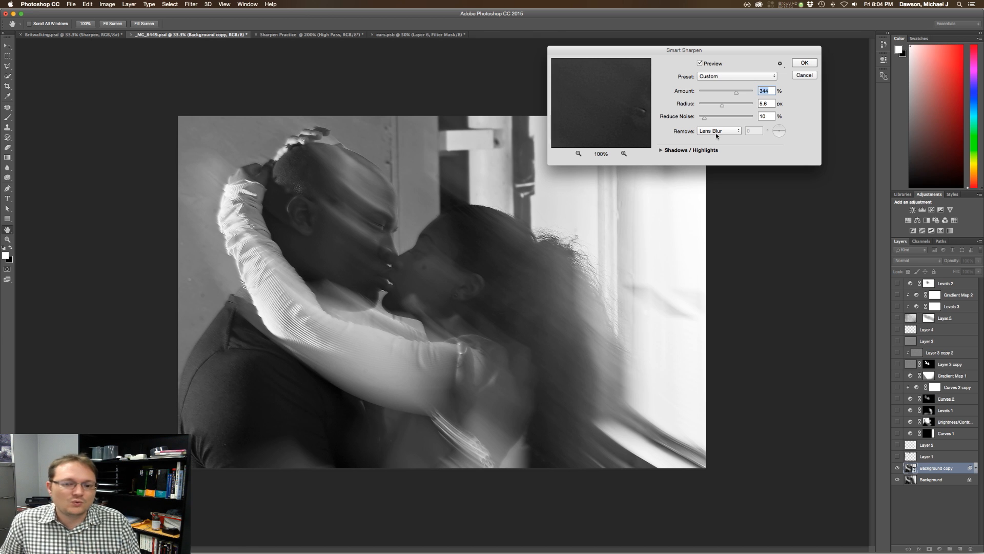
{"action": "left_click_drag", "start_coordinate": [705, 119], "coordinate": [709, 120]}
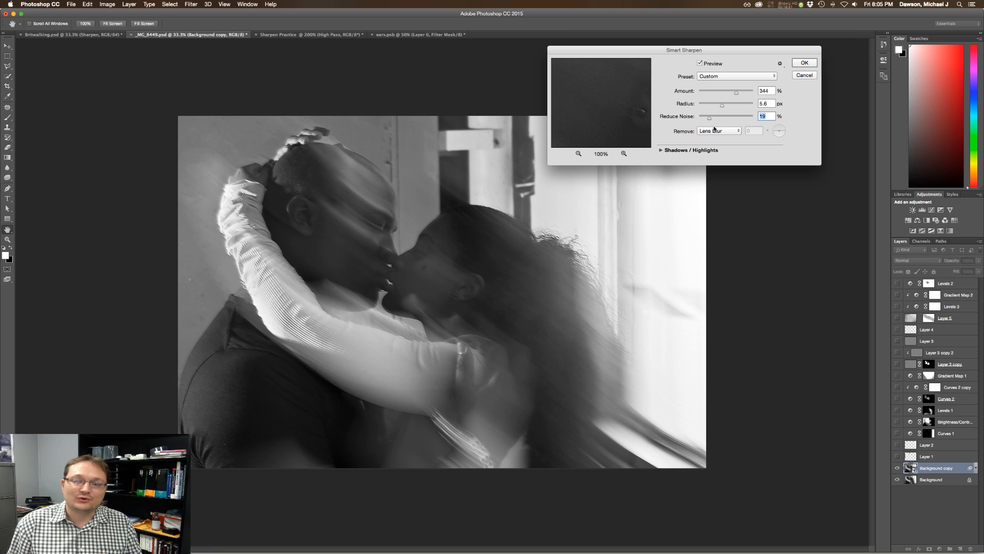
{"action": "left_click", "coordinate": [744, 107]}
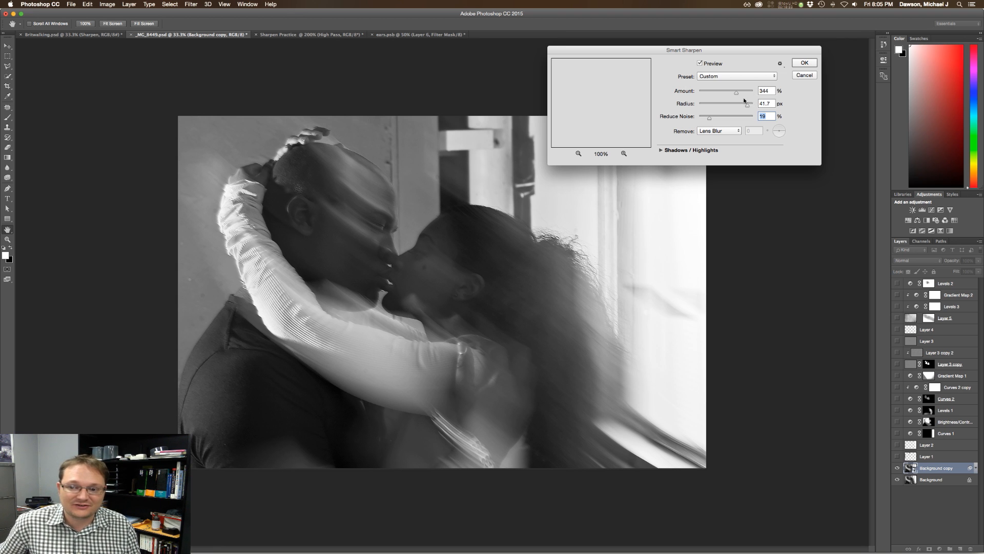